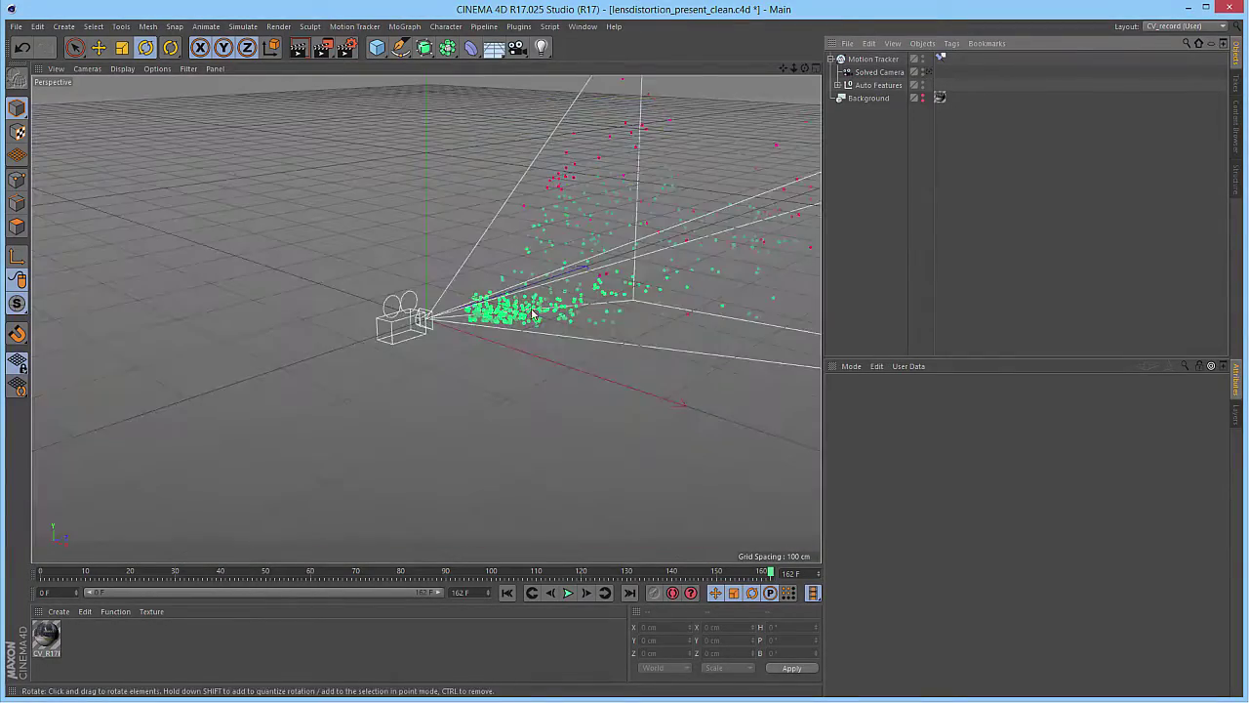
- Orbit the finished tracking scene, then pan and zoom in Front view around the solved camera
alt+drag(533, 314, 573, 338)
key(F4)
alt+middle_drag(410, 338, 340, 384)
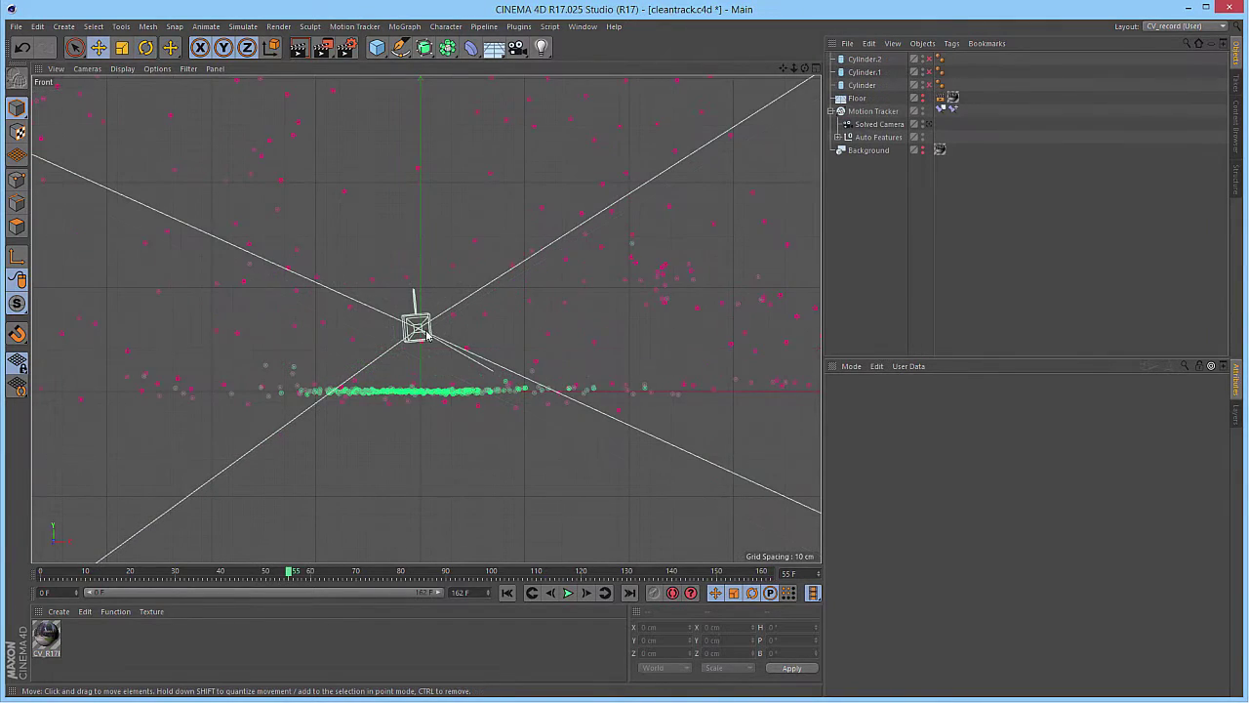
scroll(377, 393, up, 4)
scroll(418, 382, down, 8)
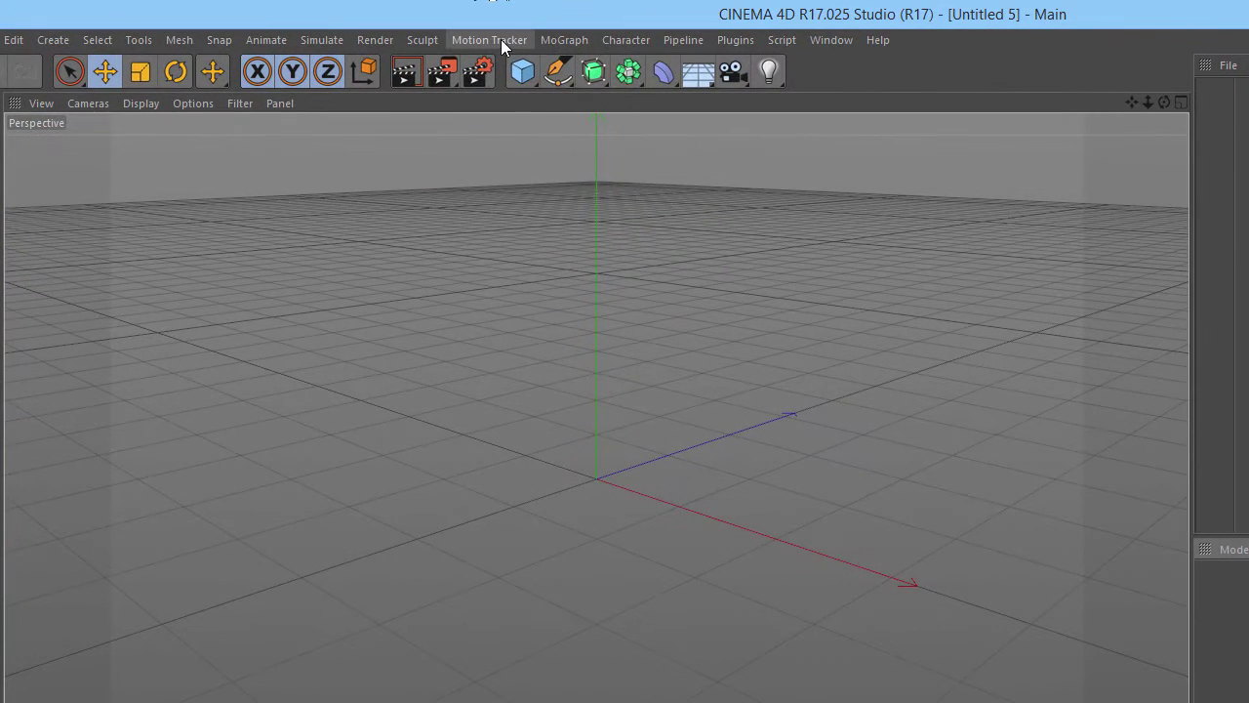
- Add a Motion Tracker loaded with the CV_R17Promo_Shot050_vA01_00000.jpg sequence at 100% resampling
click(501, 39)
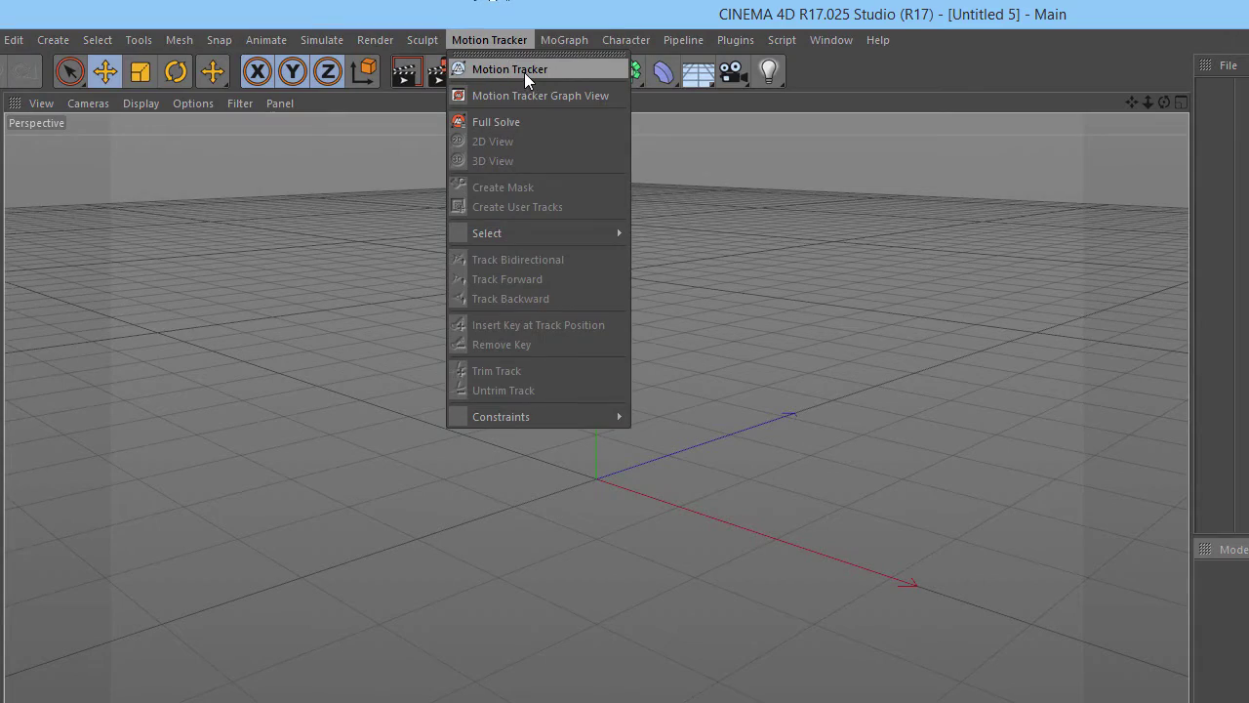
click(517, 70)
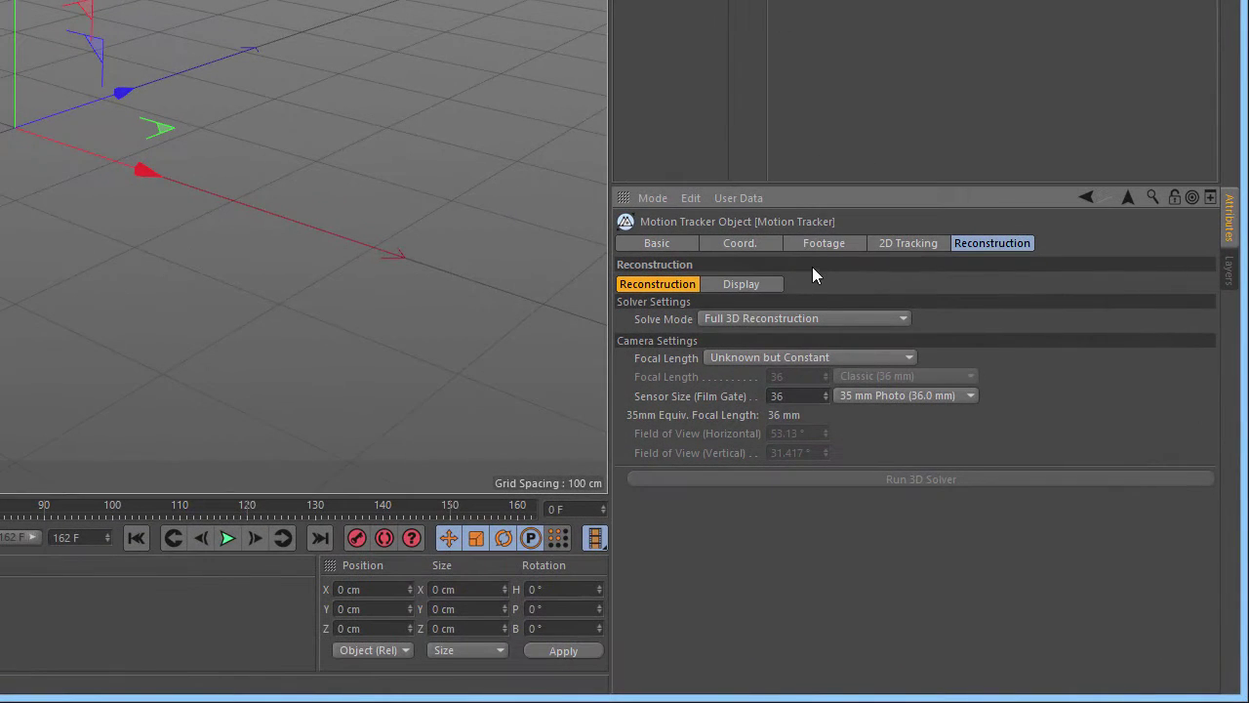
click(829, 246)
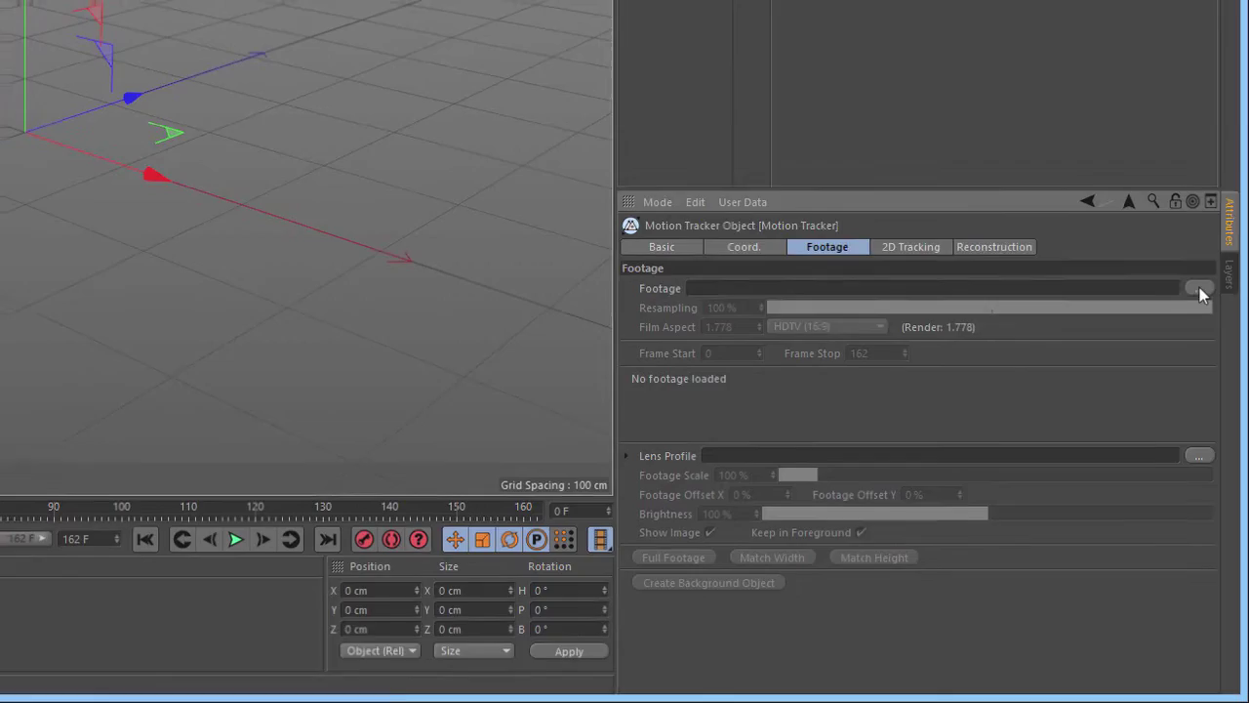
click(1198, 285)
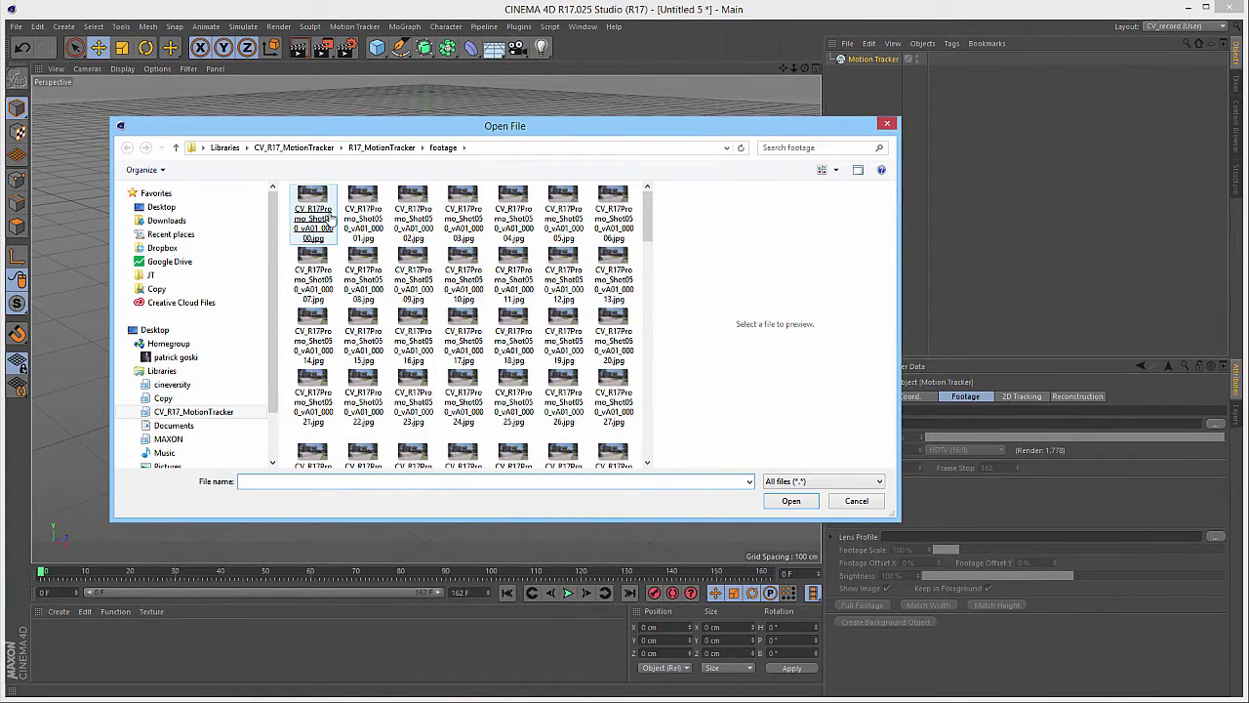
double_click(313, 217)
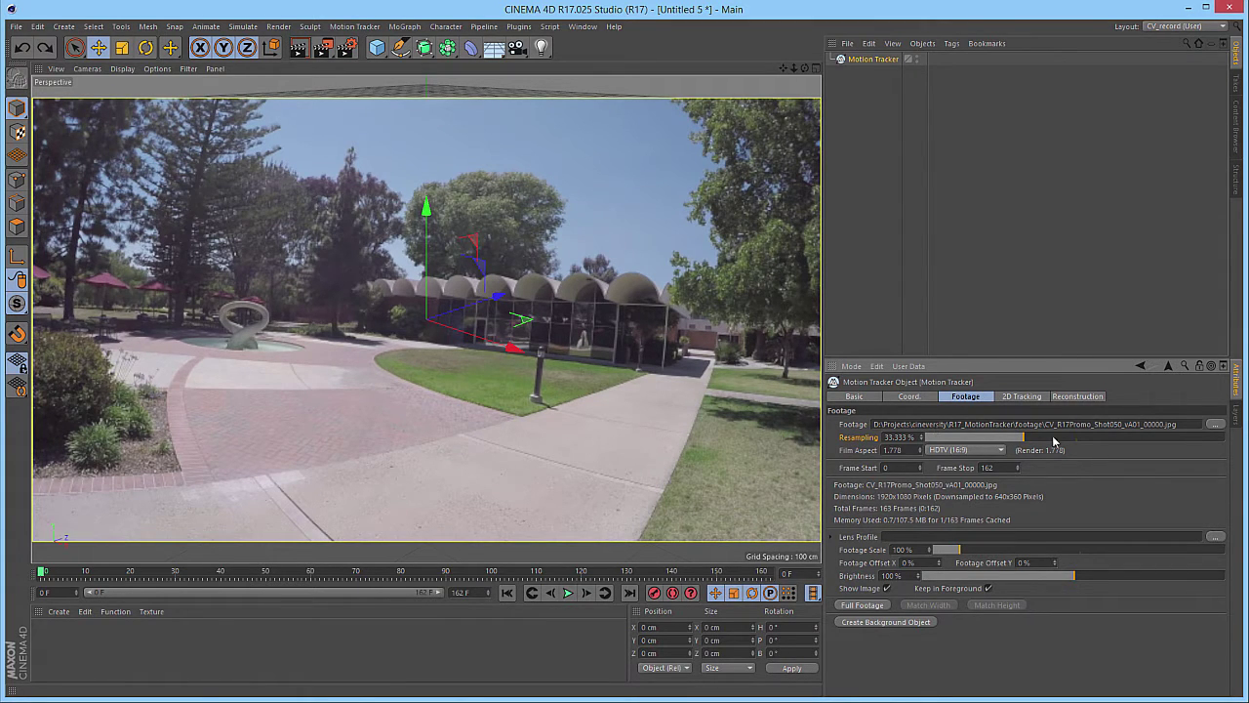
drag(1058, 438, 1226, 437)
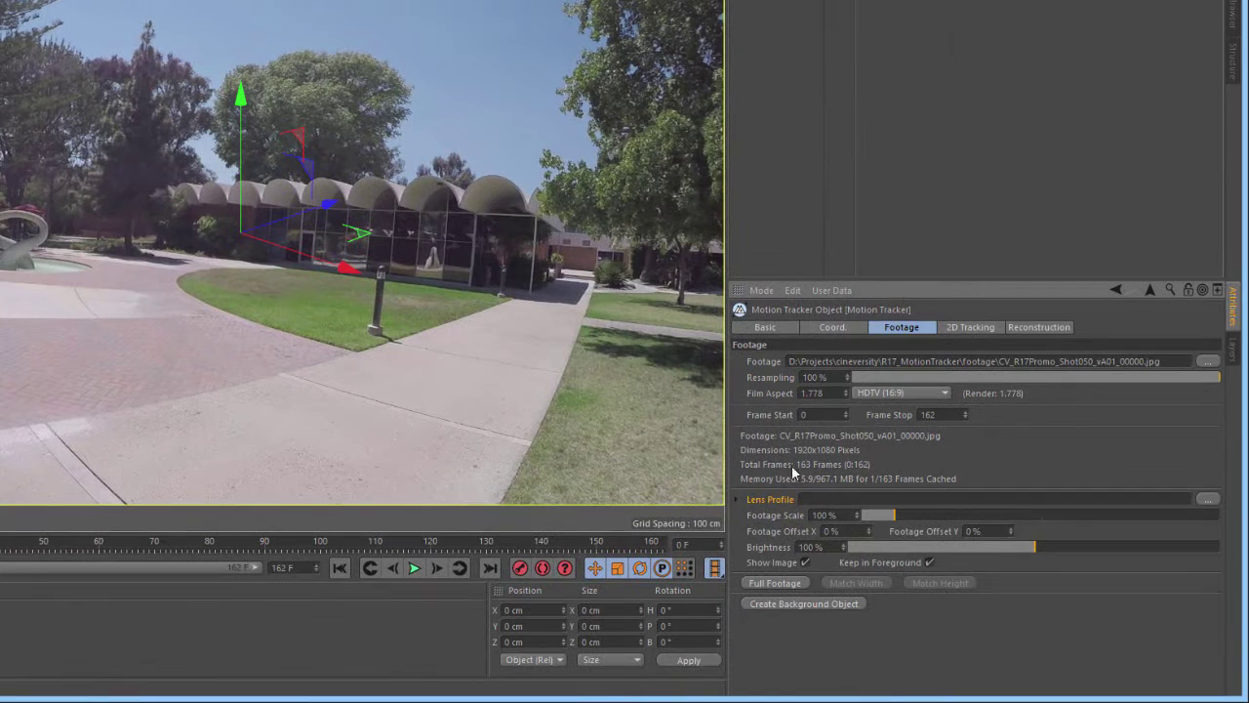
- Apply the gopro4_hero_1080.lns lens profile and shrink the footage to about 44% to reveal warped edges
click(1208, 500)
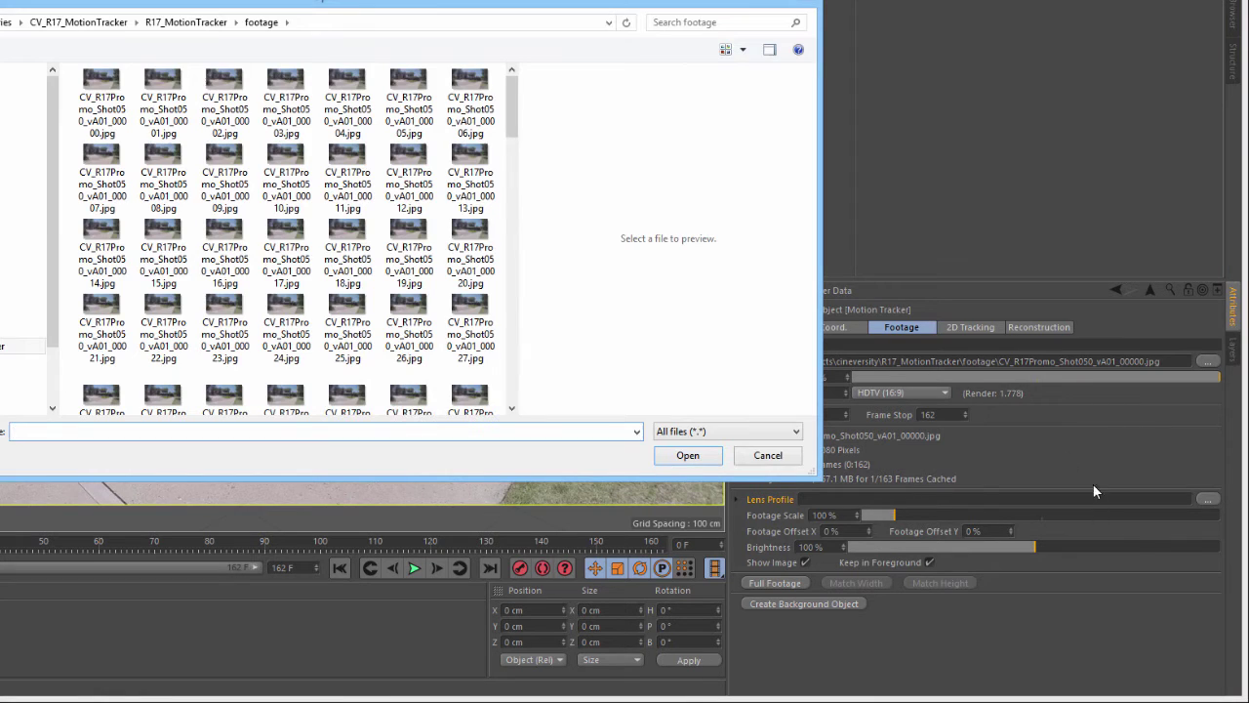
click(186, 21)
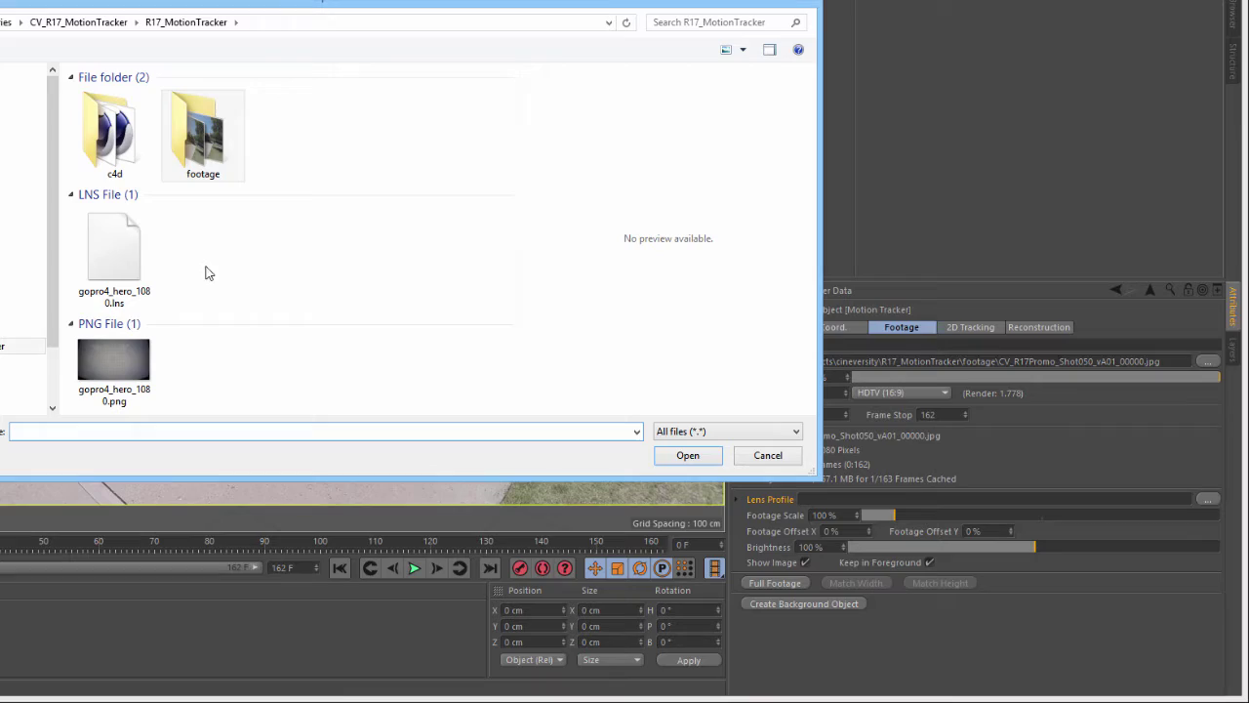
double_click(124, 258)
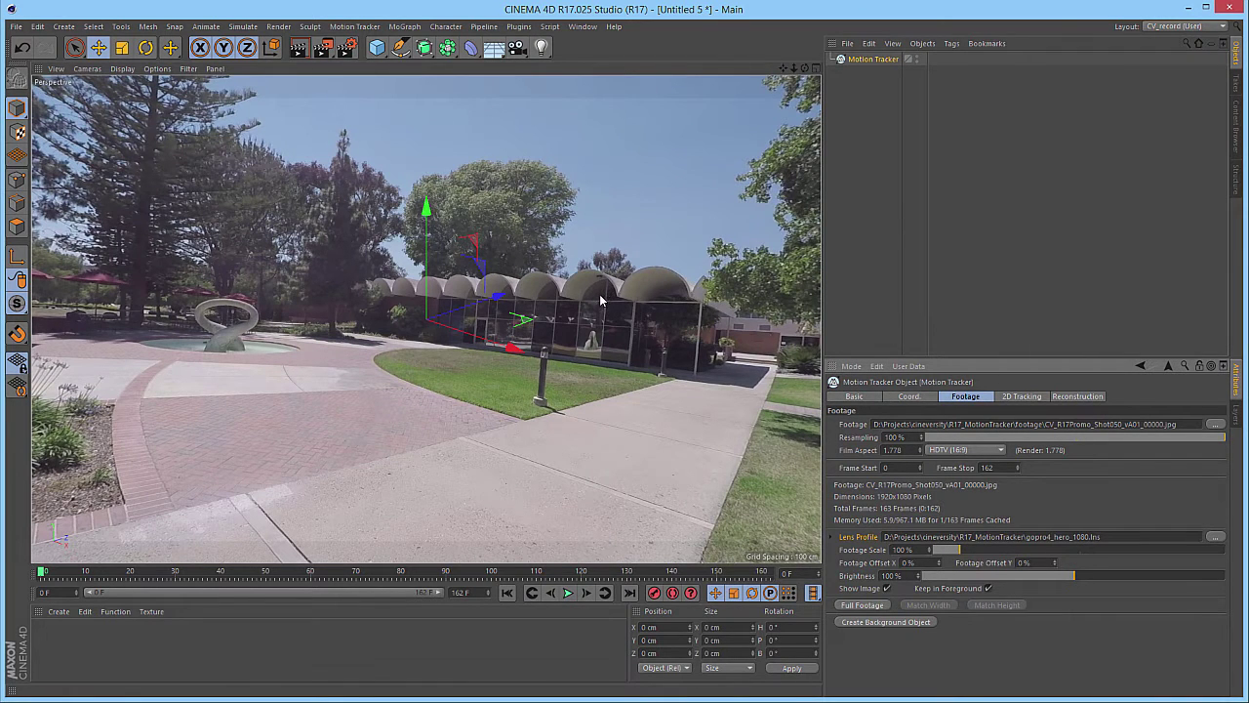
alt+right_drag(525, 318, 585, 300)
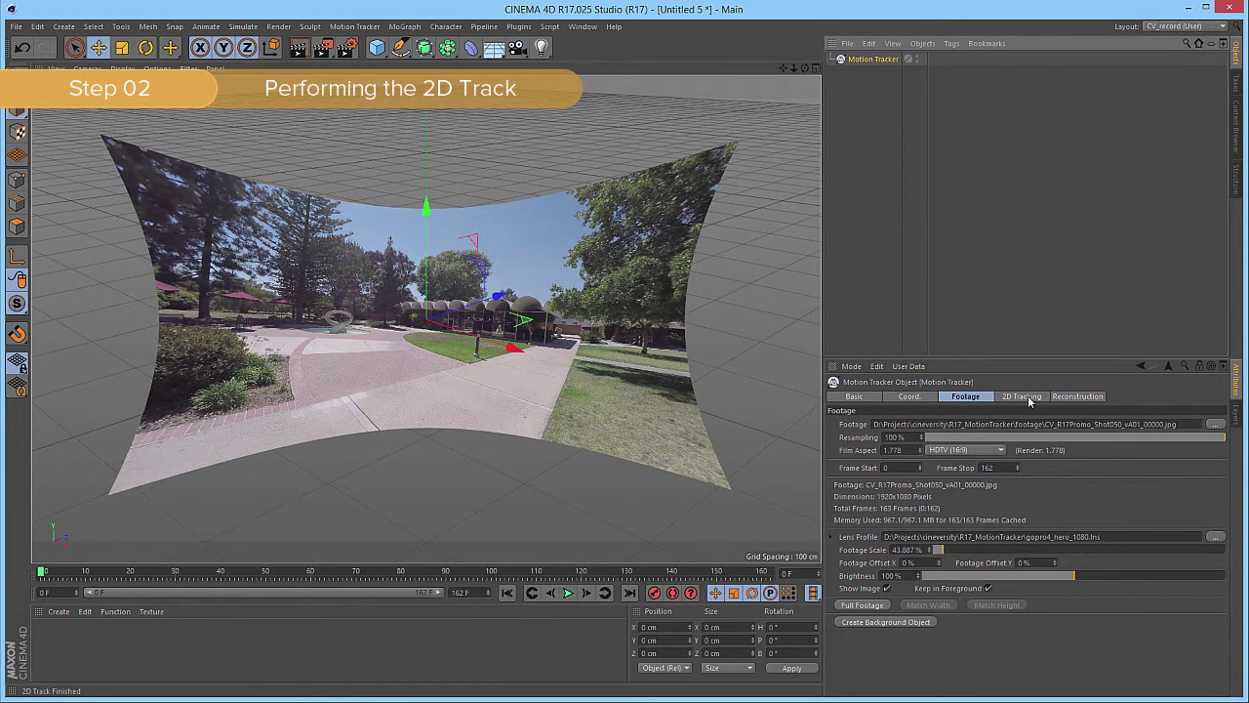
- In 2D Tracking, set Number of Tracks to 1500 and Minimum Spacing to 35
click(1022, 398)
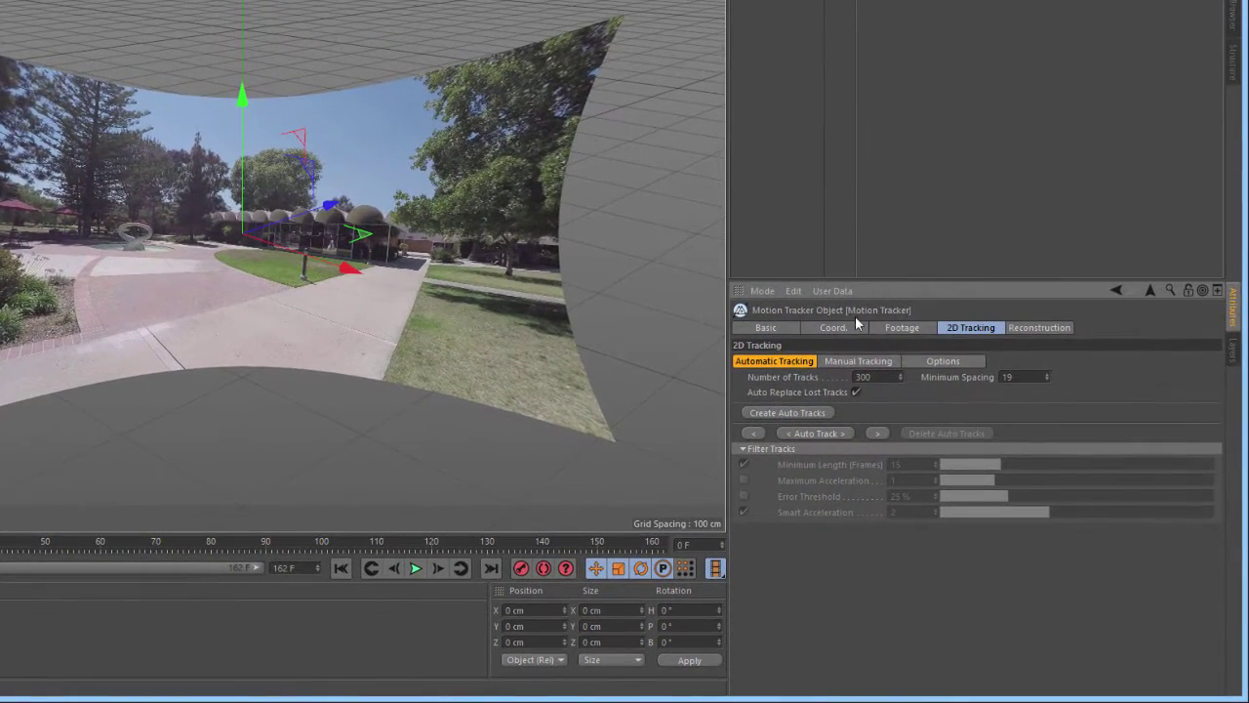
double_click(863, 377)
double_click(1010, 377)
- Under Options, set Default Pattern Size to 45 and Search Size to 100
click(966, 361)
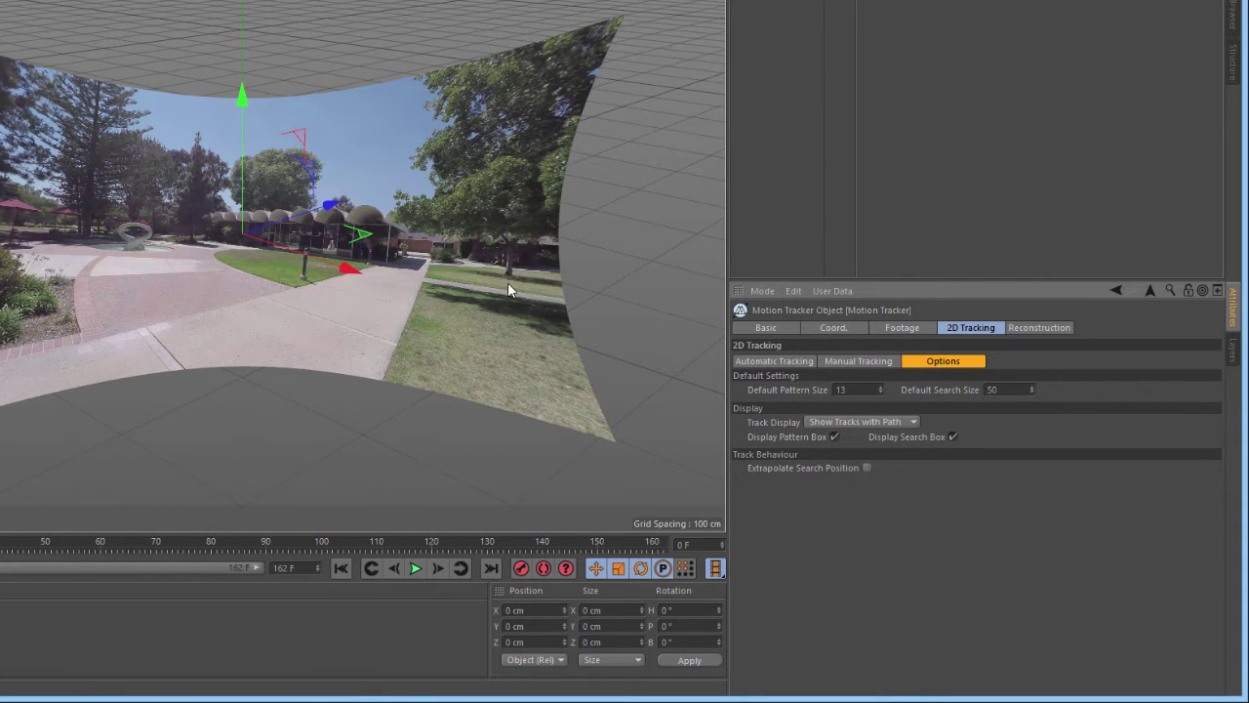
click(866, 387)
text(45)
click(996, 389)
text(100)
click(800, 363)
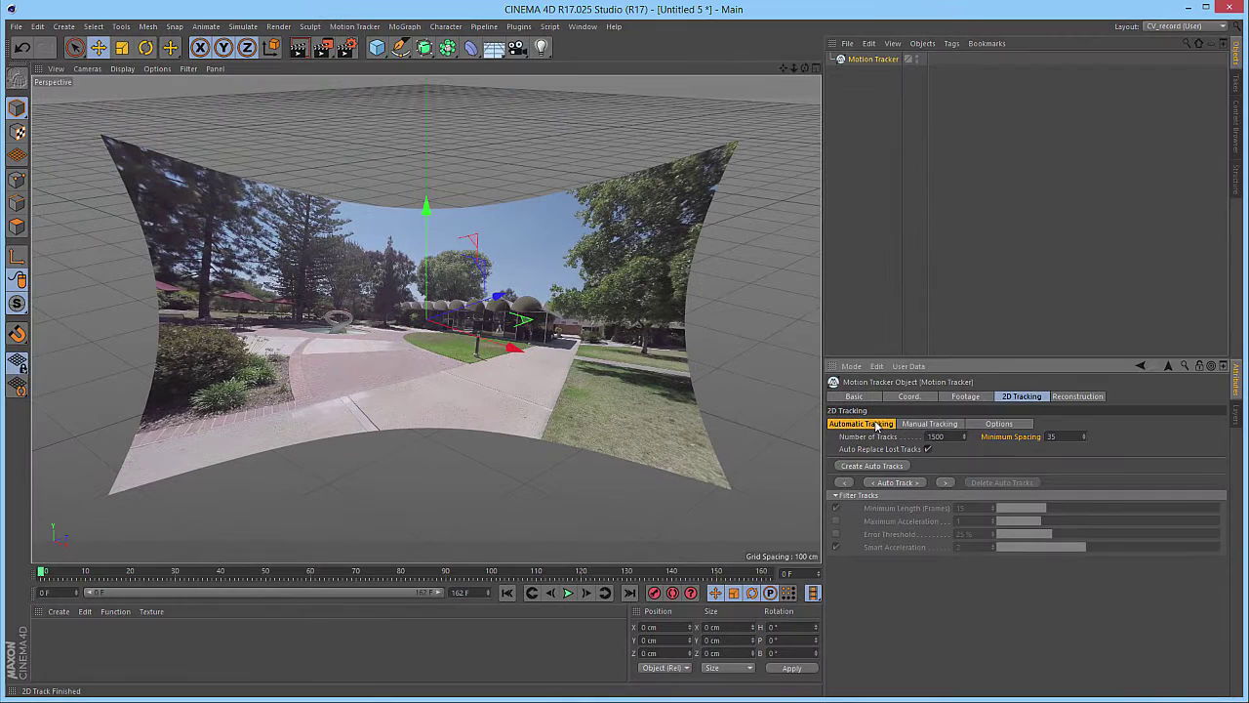
- Go to frame 80 and run Auto Track on the footage
click(404, 574)
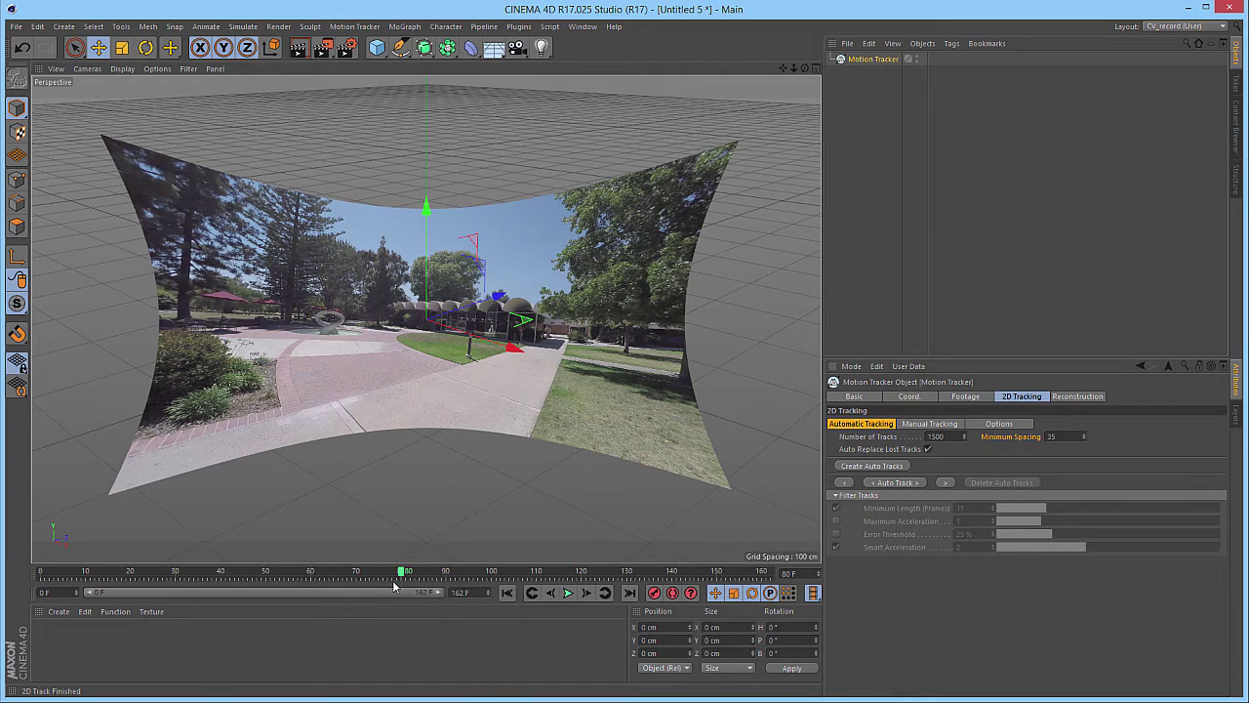
click(903, 484)
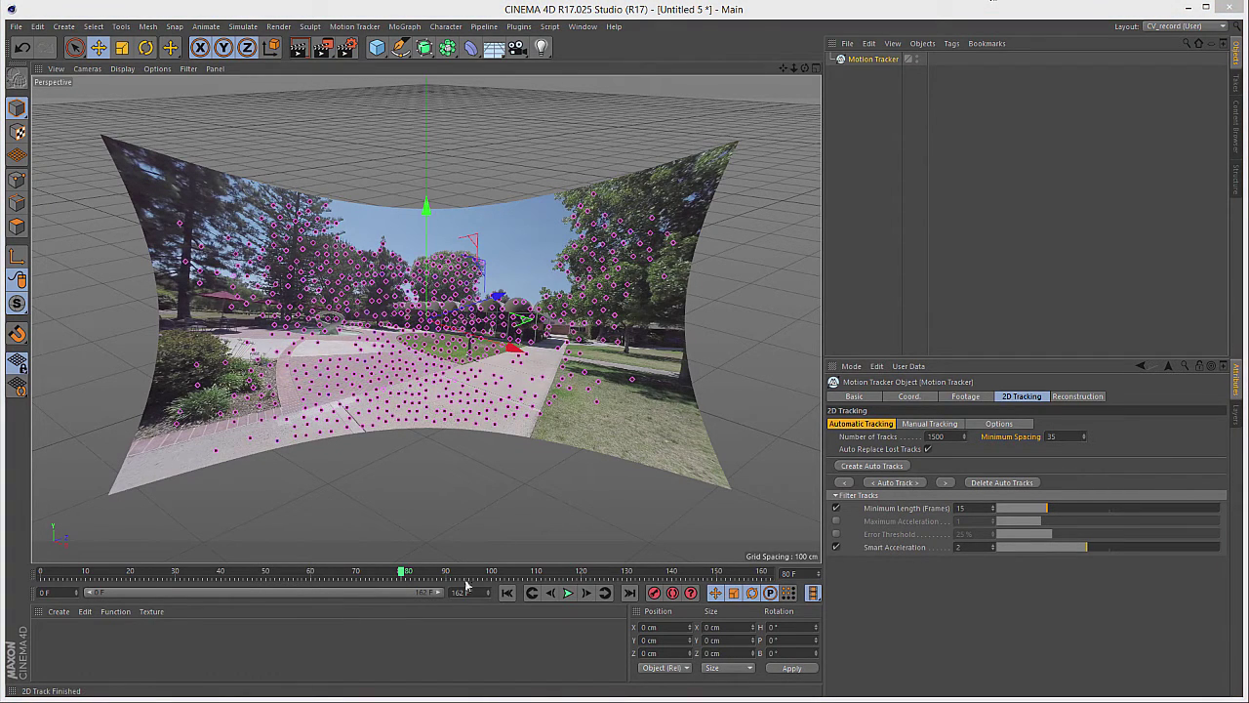
- Play back the tracked footage from frame 0, scaling and panning to inspect the tracks
click(507, 593)
click(569, 592)
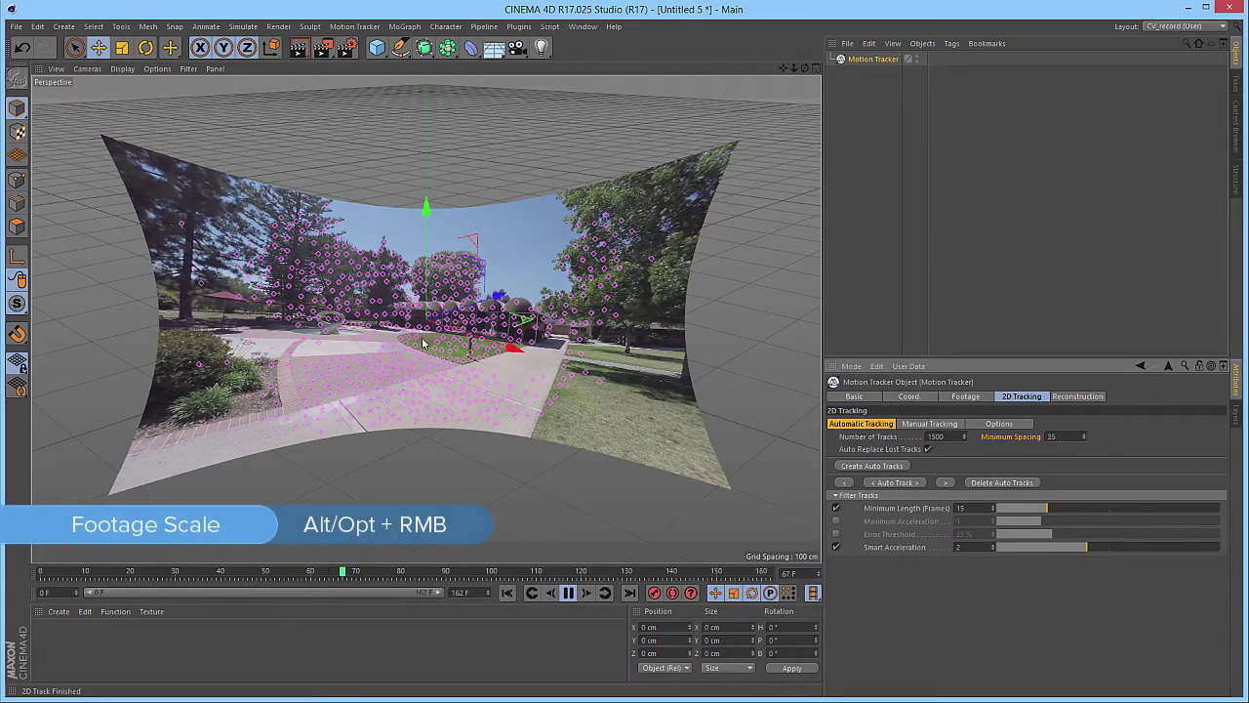
alt+right_drag(423, 341, 315, 328)
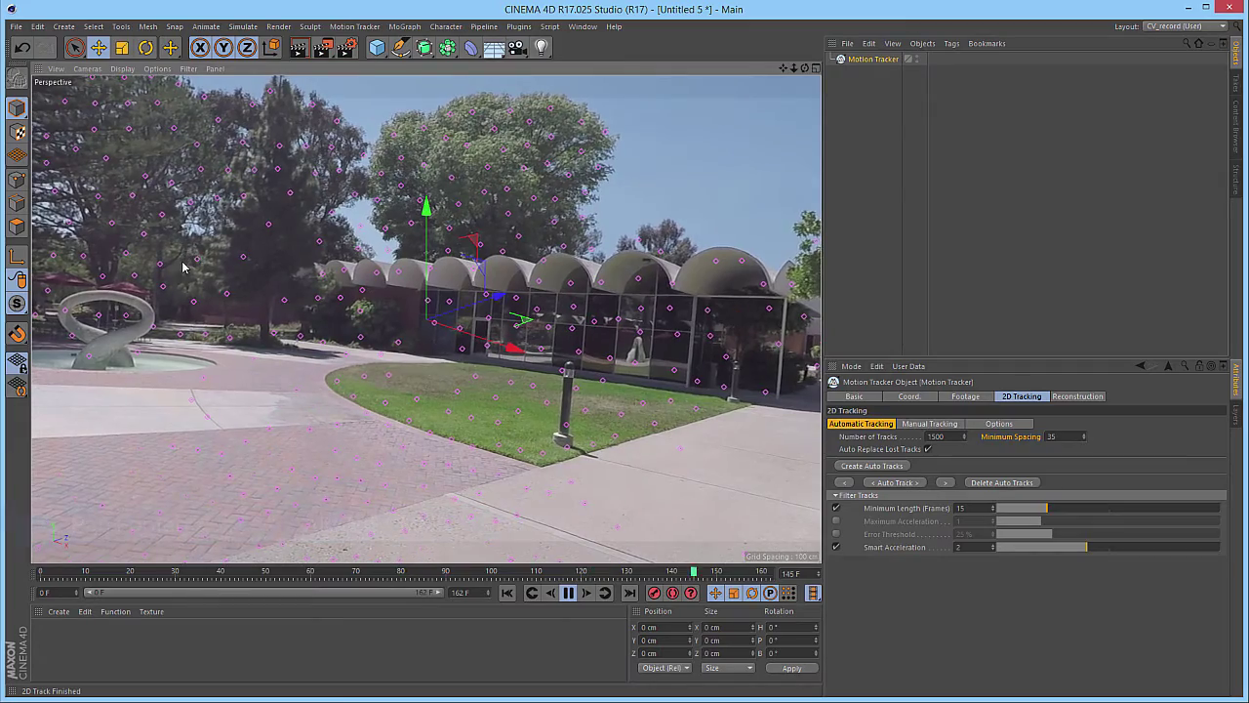
alt+middle_drag(182, 265, 401, 203)
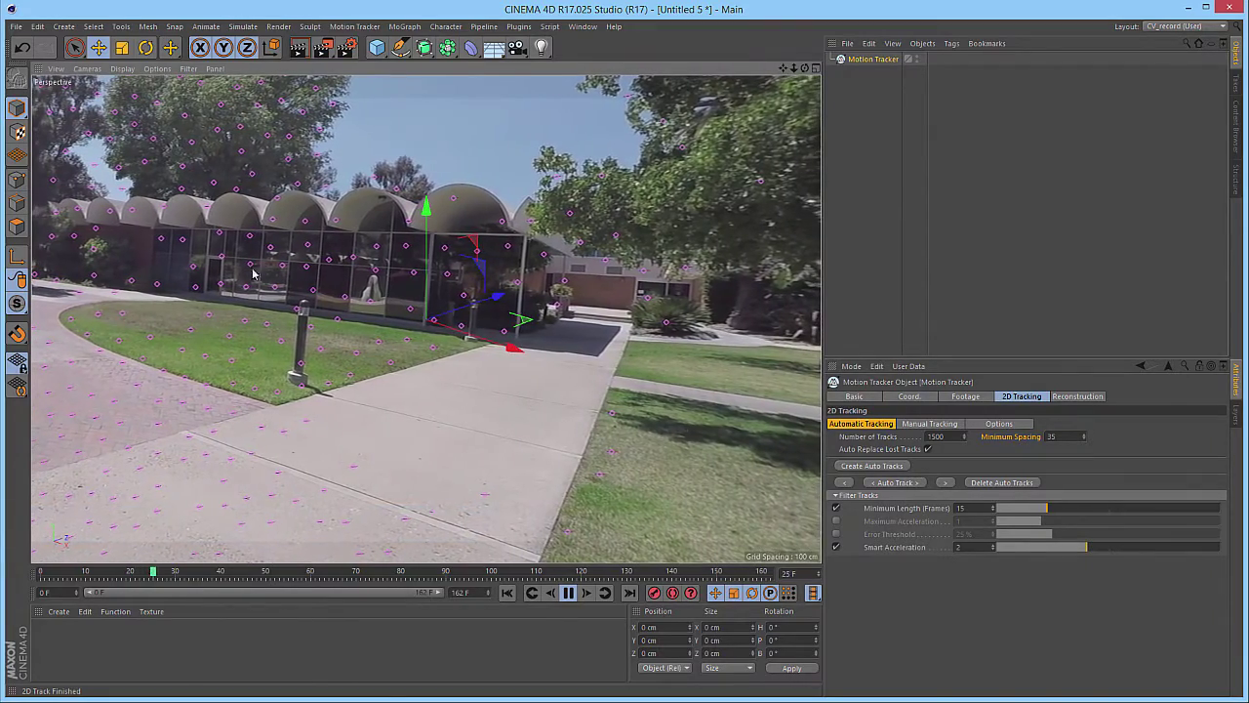
click(568, 593)
click(507, 592)
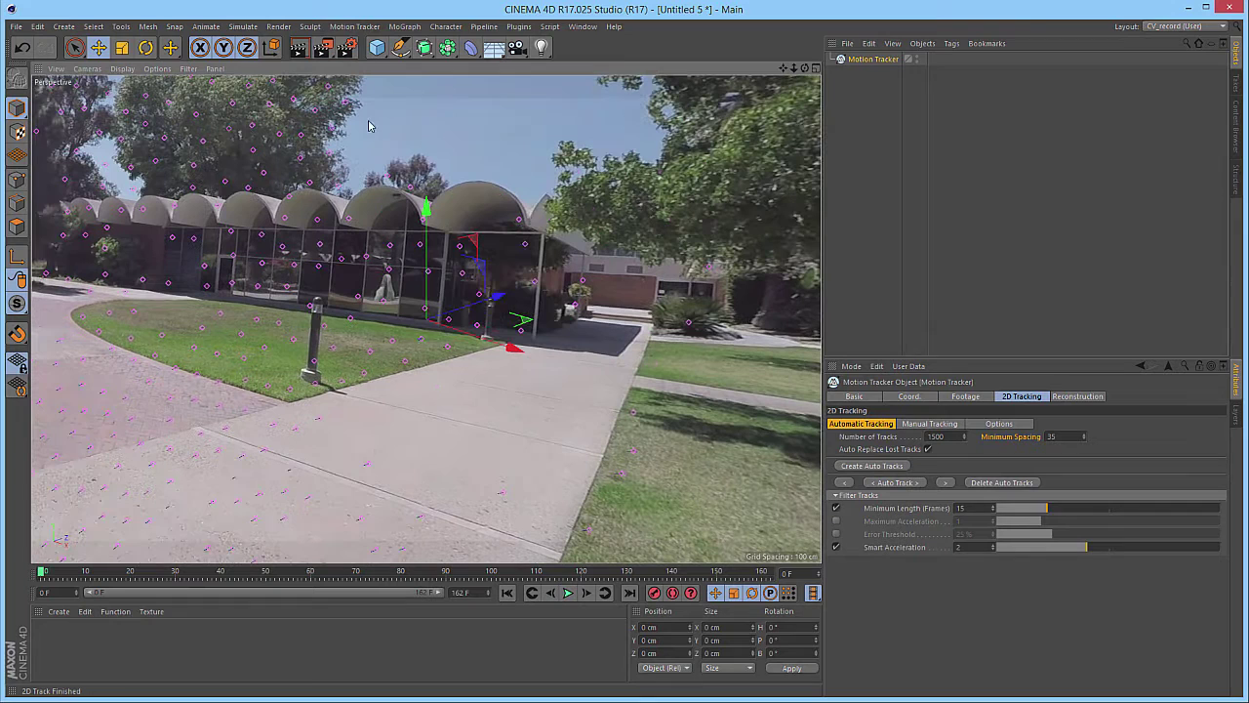
- Reset the footage with Full Footage to 100% scale and zero offset
click(965, 396)
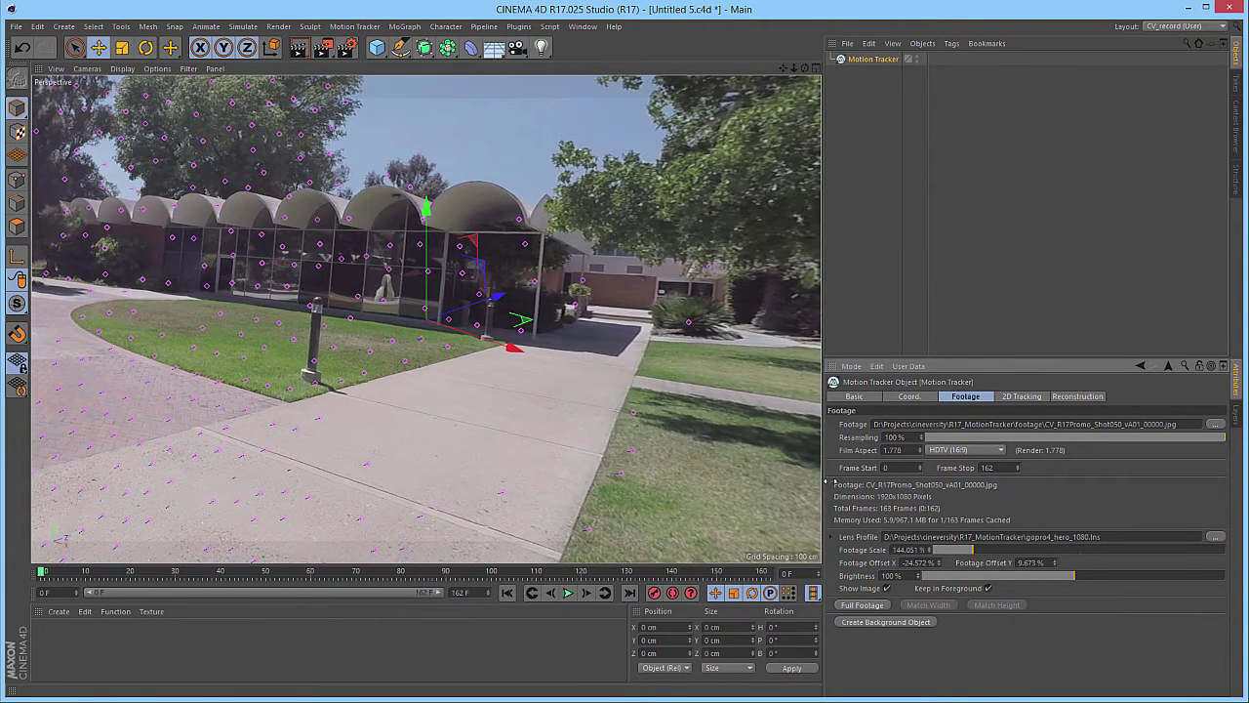
click(863, 605)
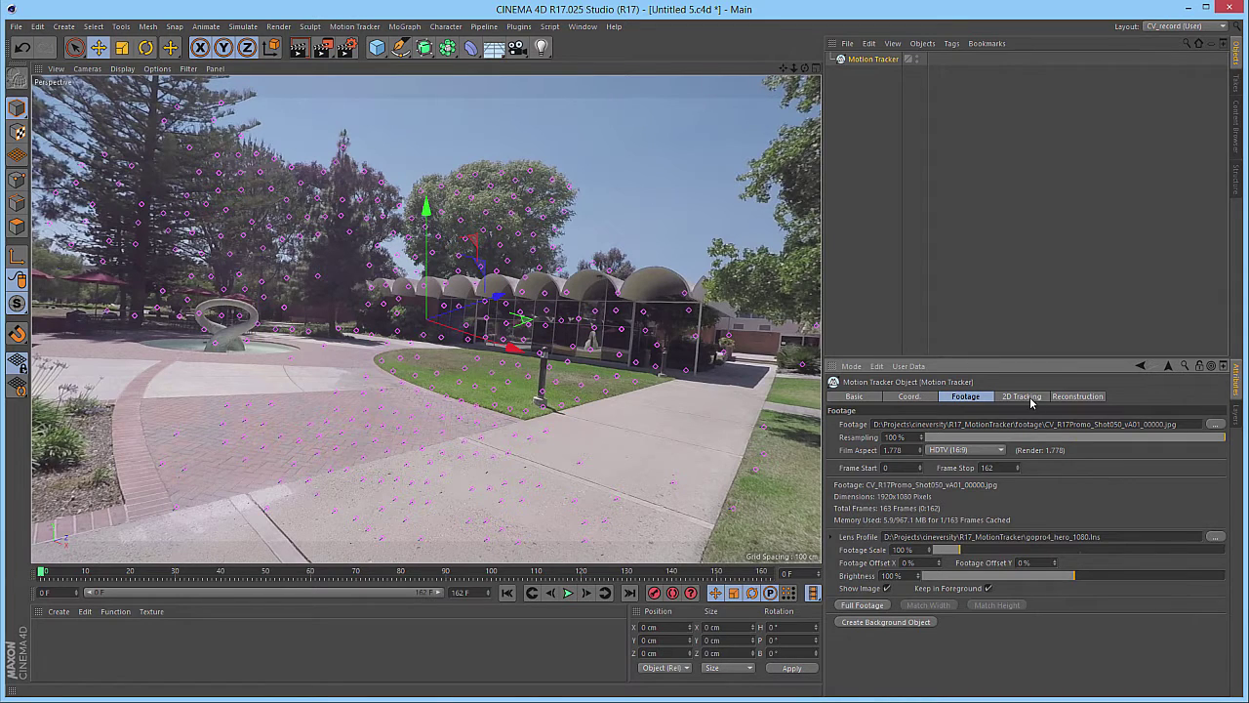
click(1029, 399)
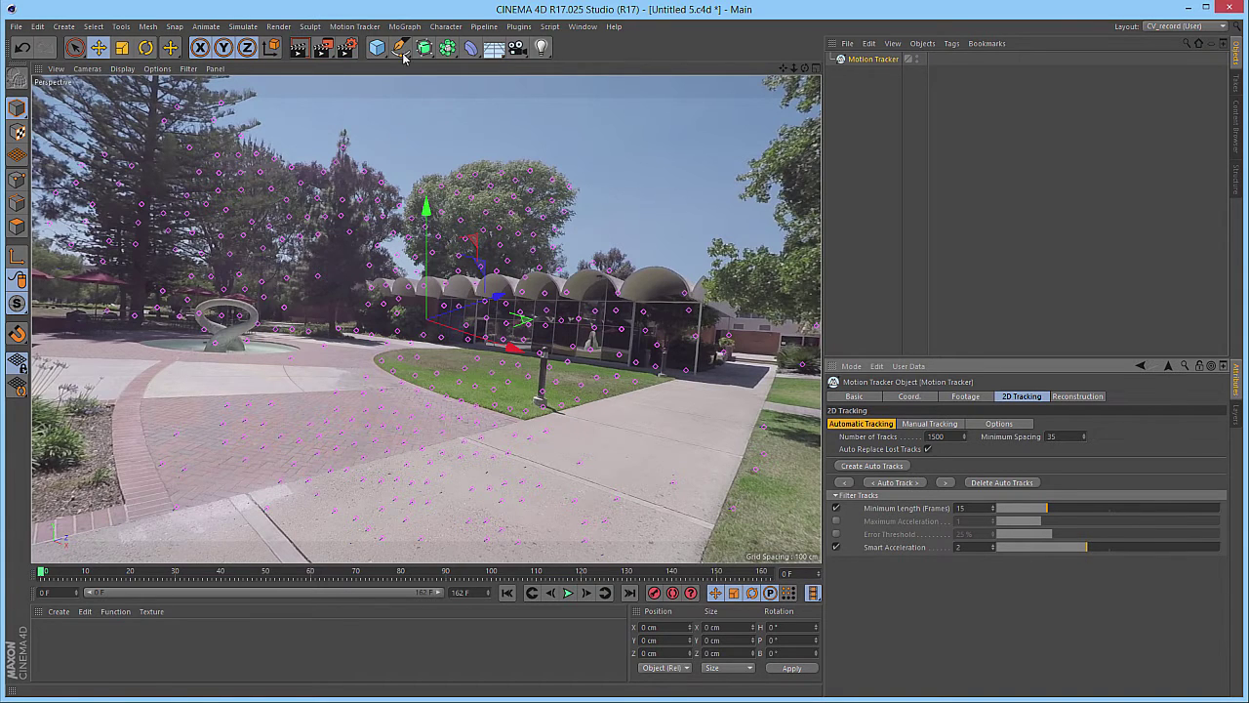
- Open the Motion Tracker Graph View and try its display modes, returning to the default
click(357, 27)
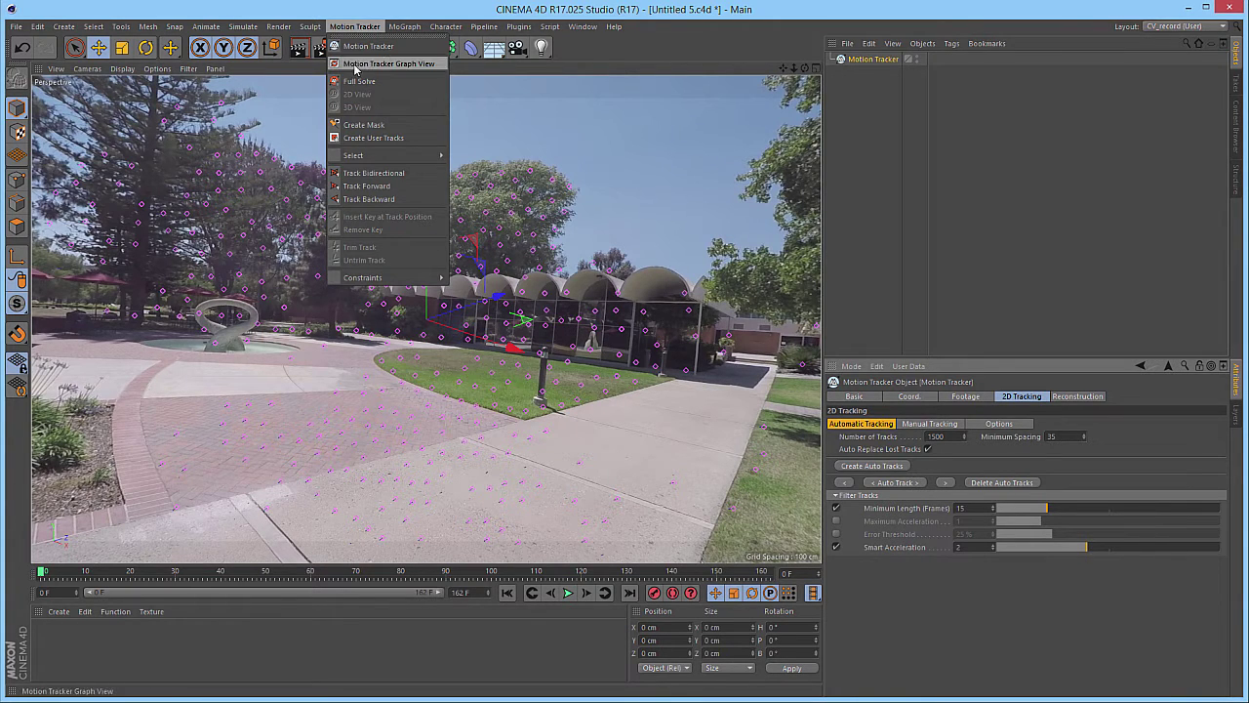
click(390, 65)
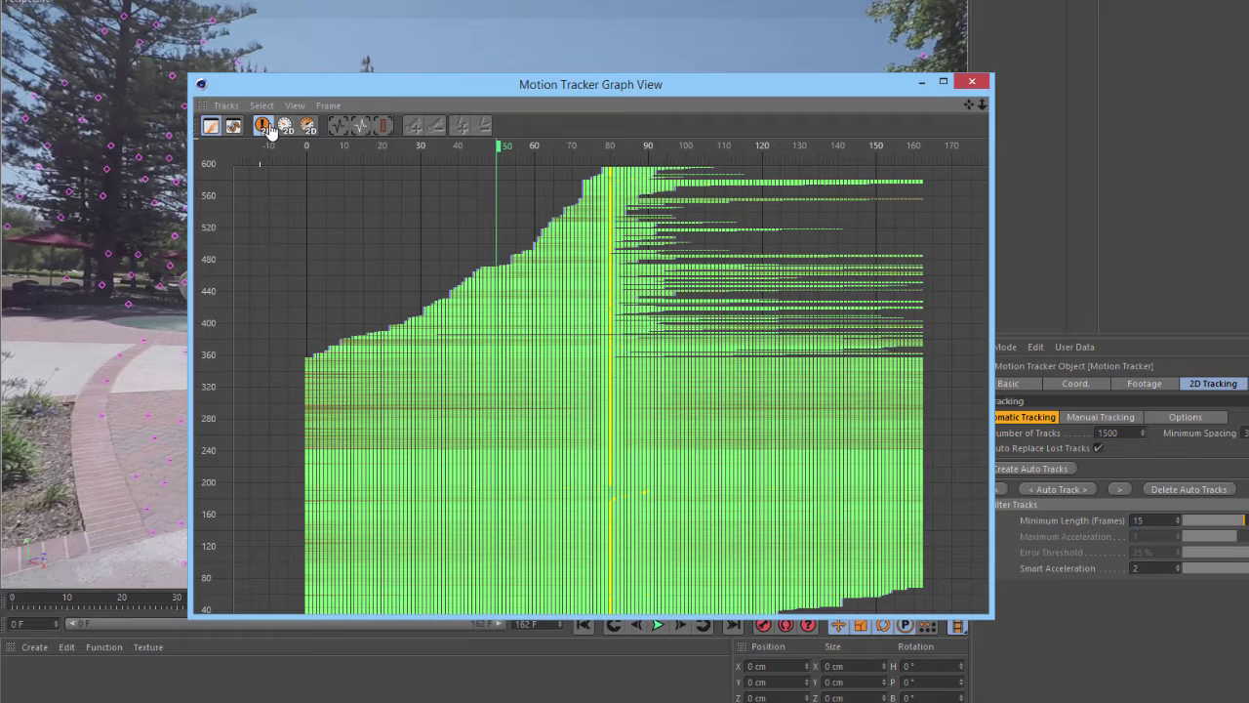
click(285, 125)
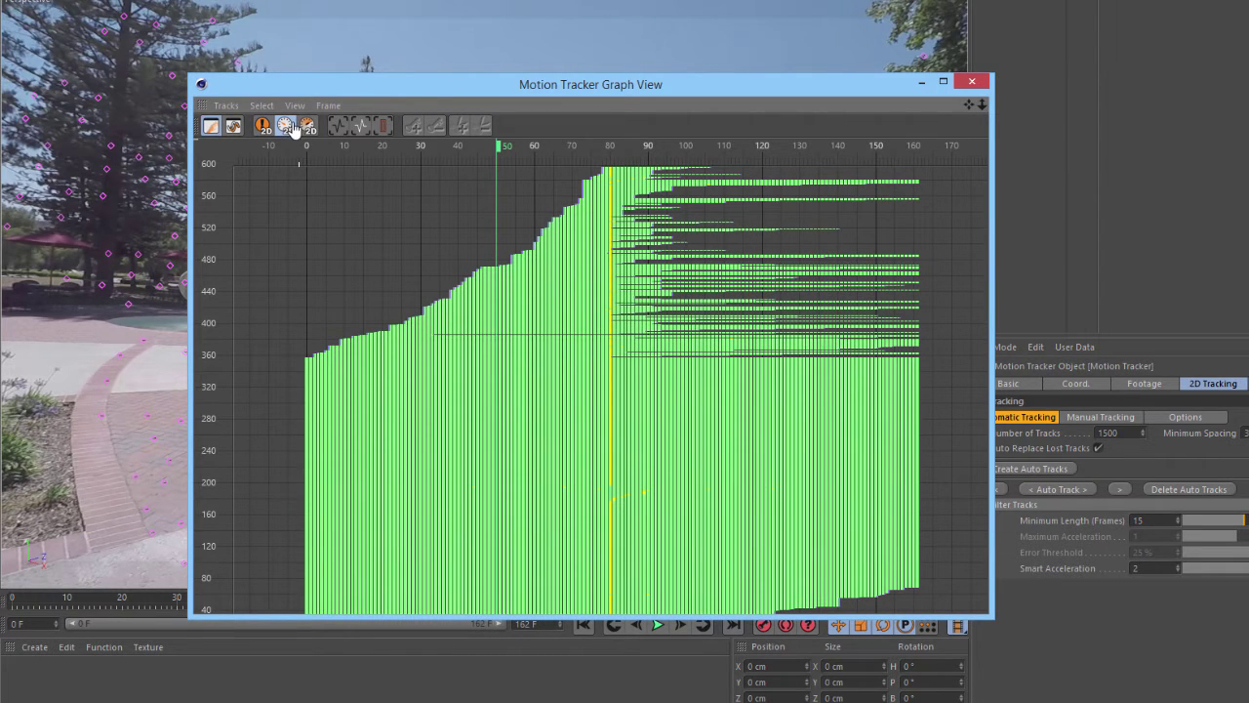
click(307, 125)
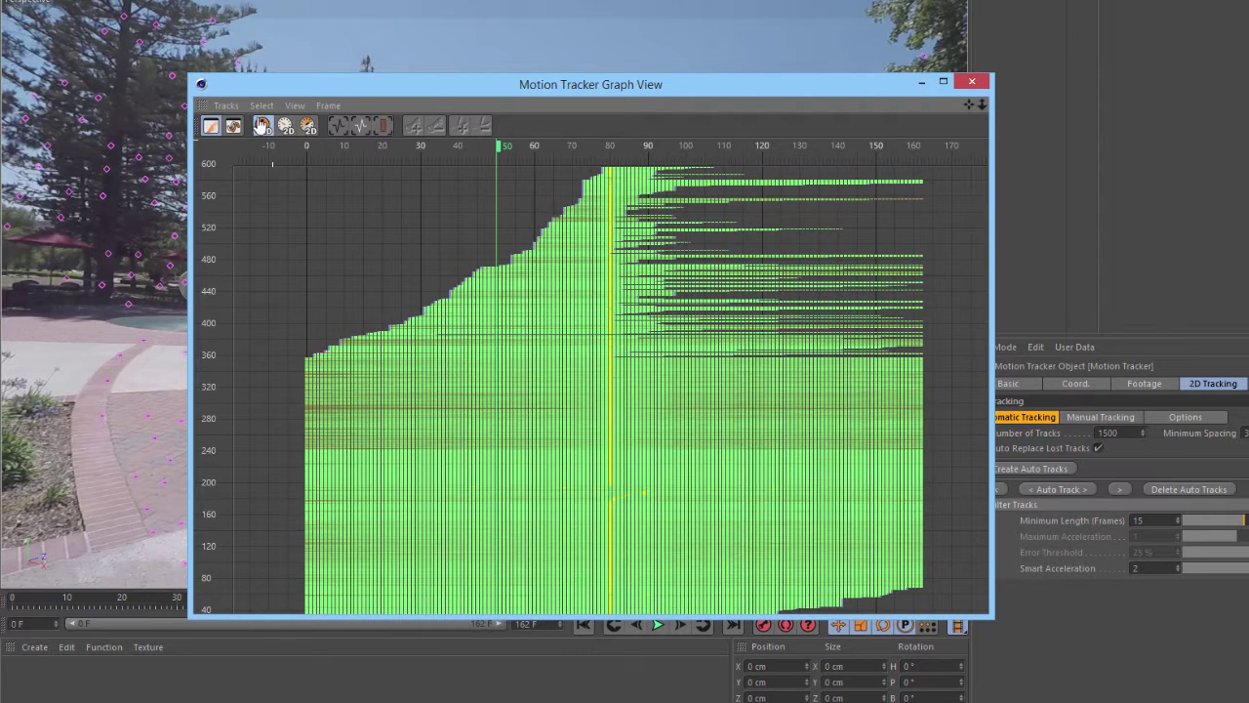
- Select the band of tracks around rows 260–320 and frame them with S
click(316, 381)
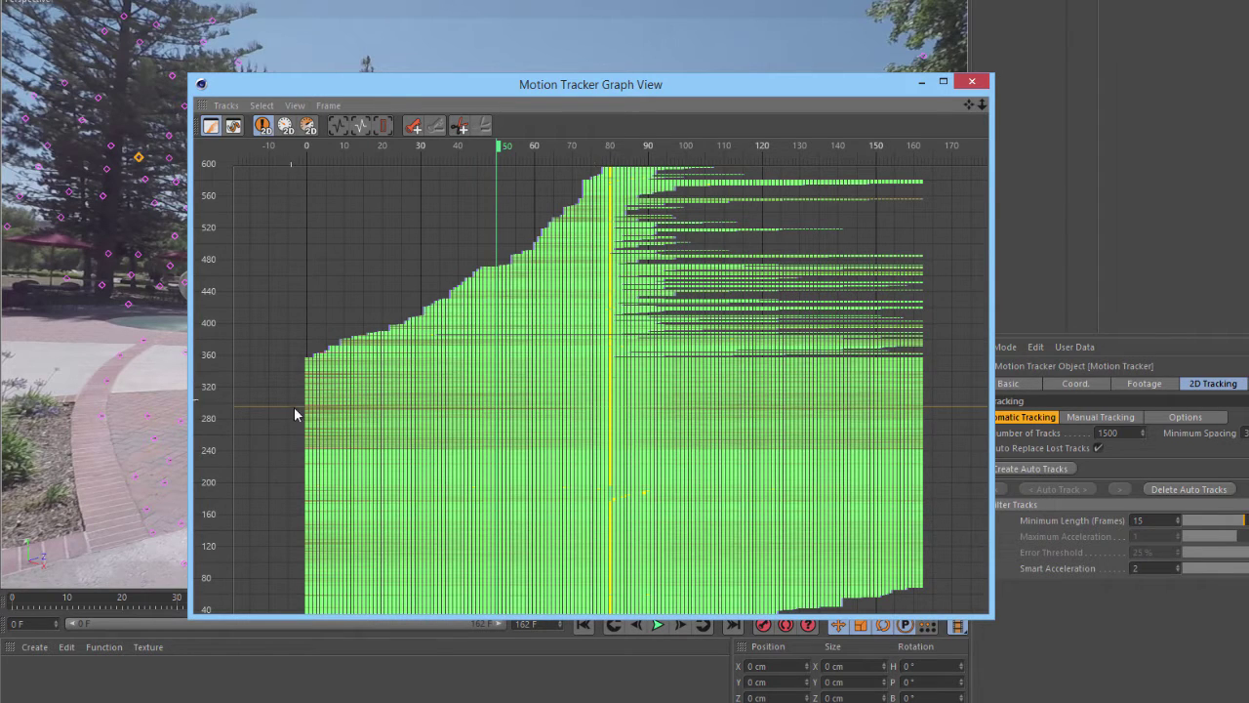
drag(293, 406, 353, 435)
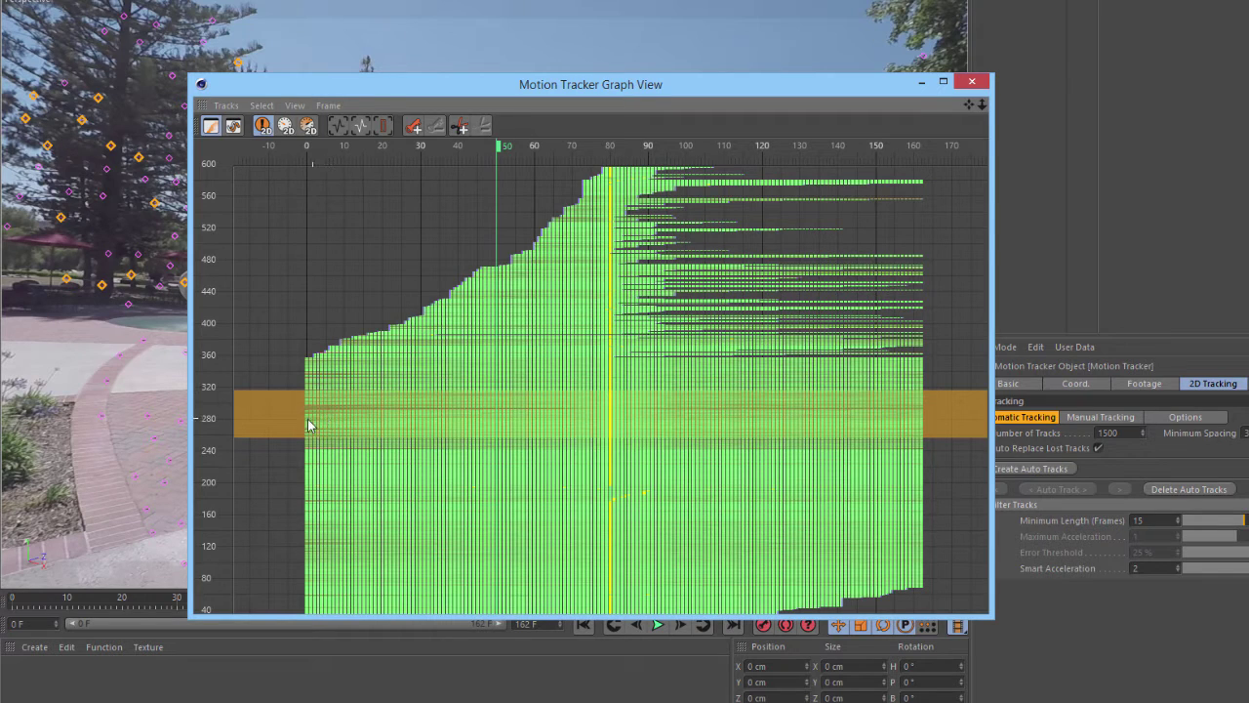
drag(273, 397, 351, 439)
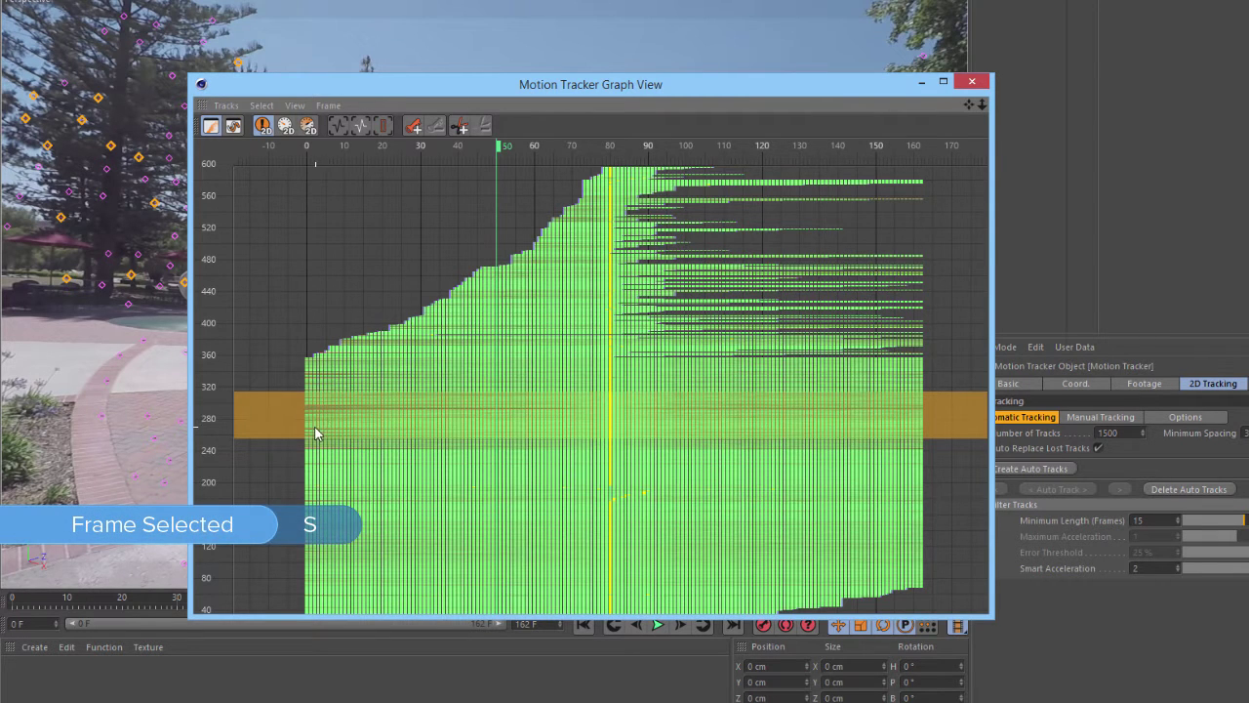
key(s)
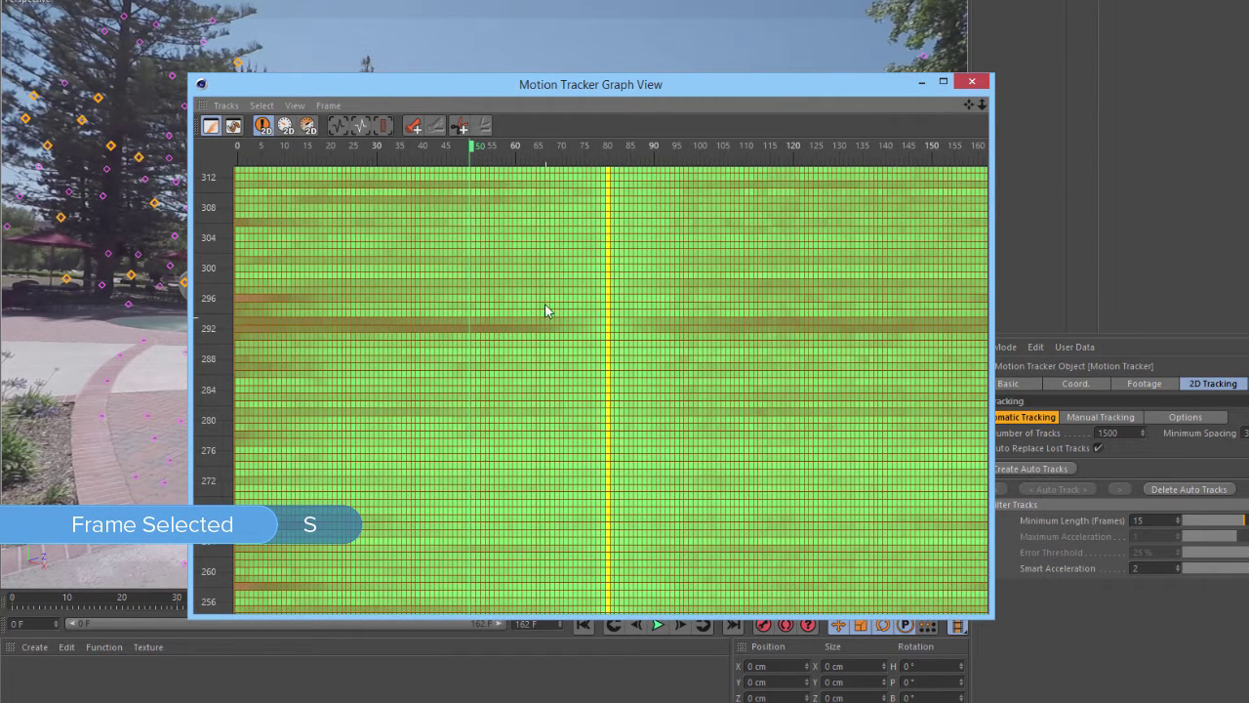
- Delete the stray track that extends before frame 0 via Delete Track
key(o)
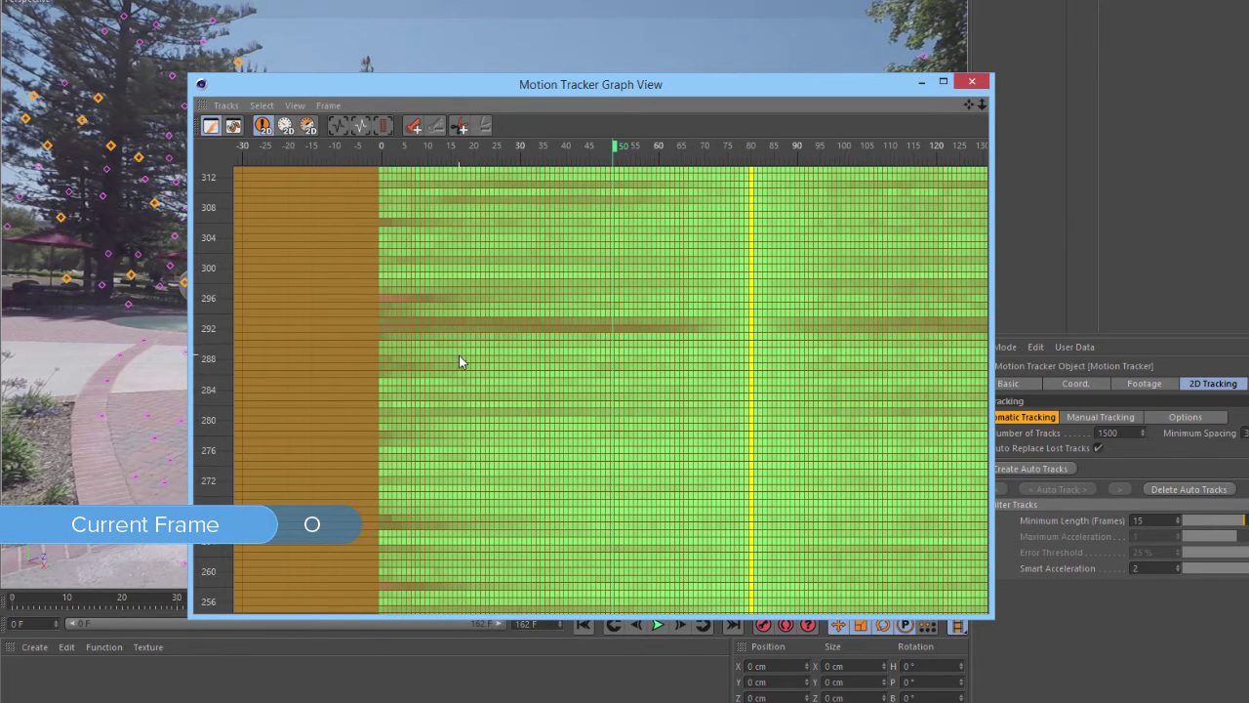
key(h)
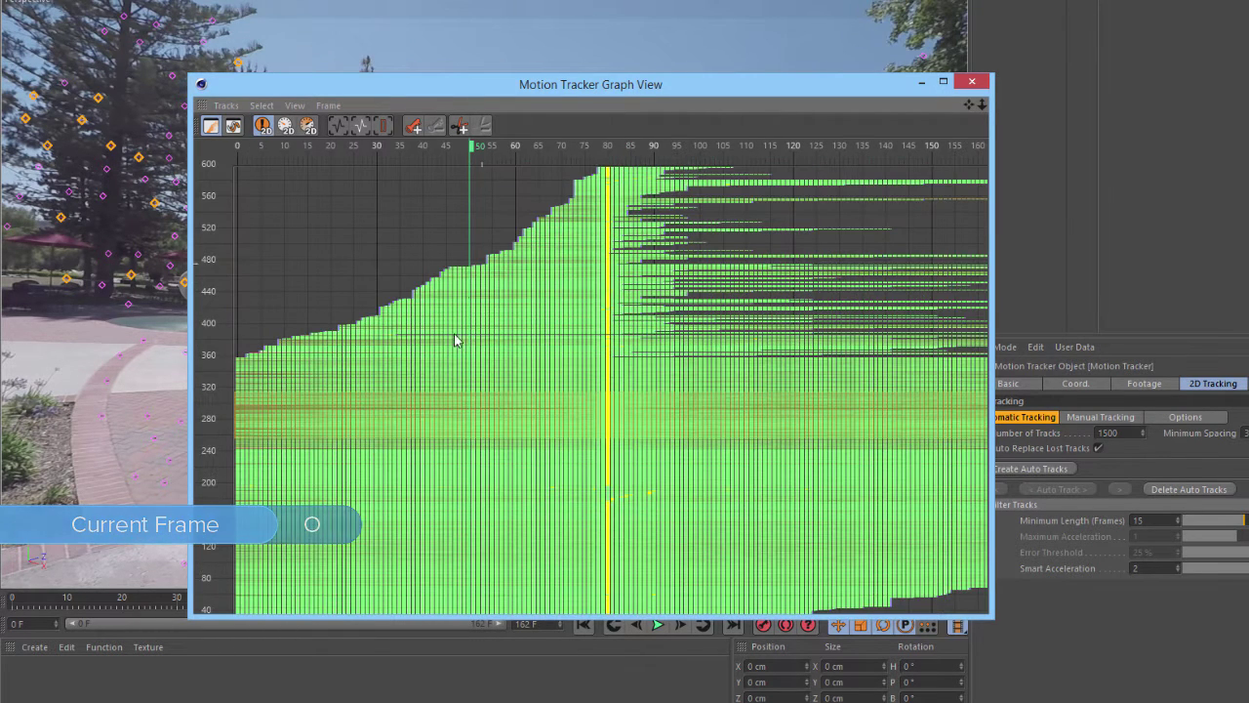
key(h)
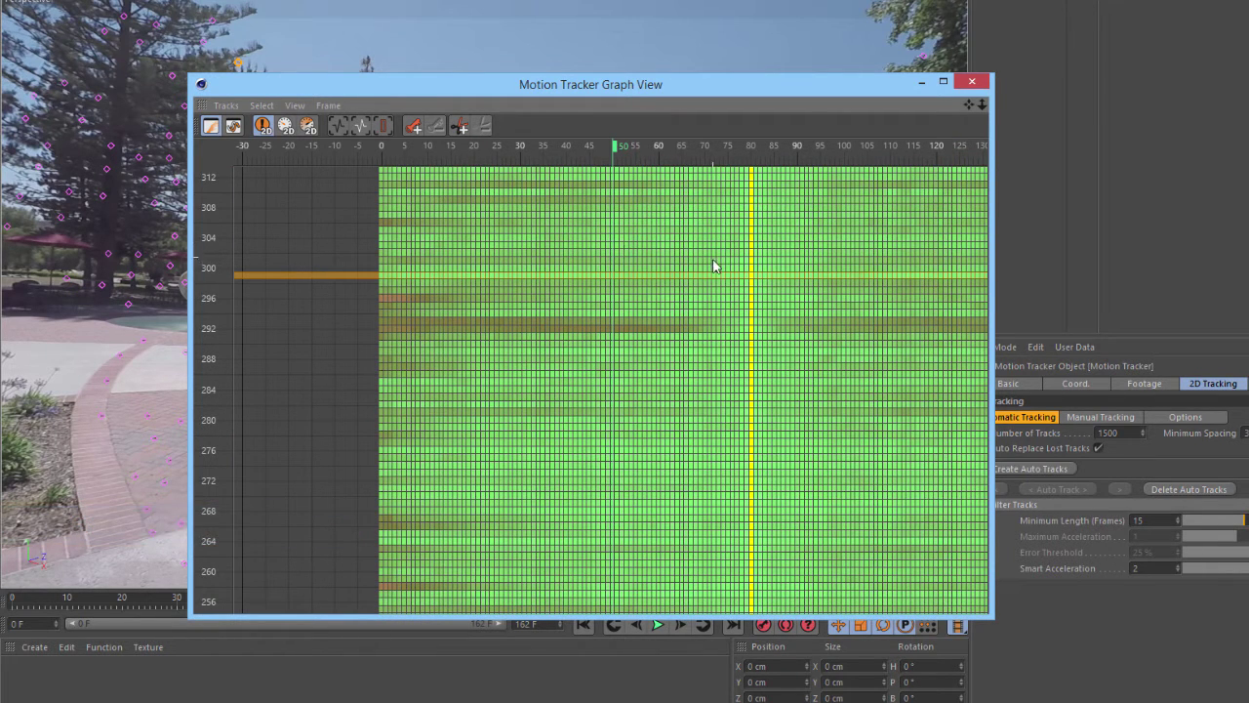
click(530, 263)
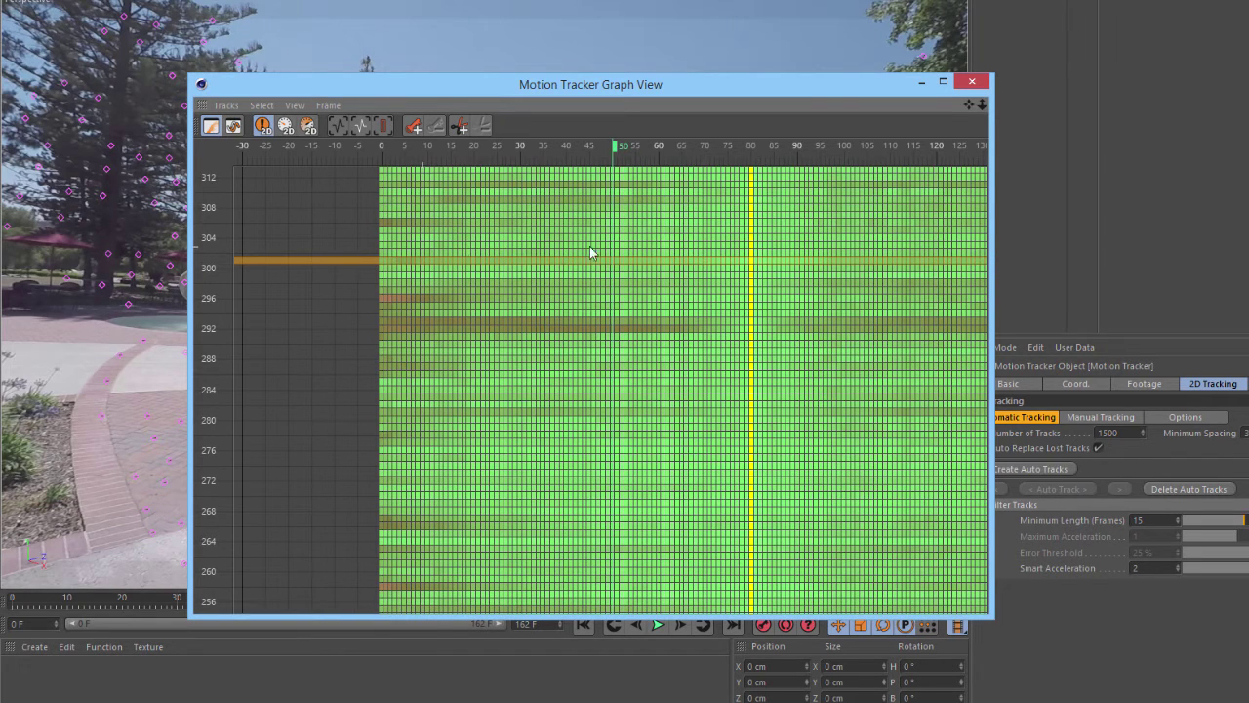
mouse_move(616, 148)
mouse_down()
mouse_move(681, 152)
mouse_move(594, 149)
mouse_move(636, 156)
mouse_up()
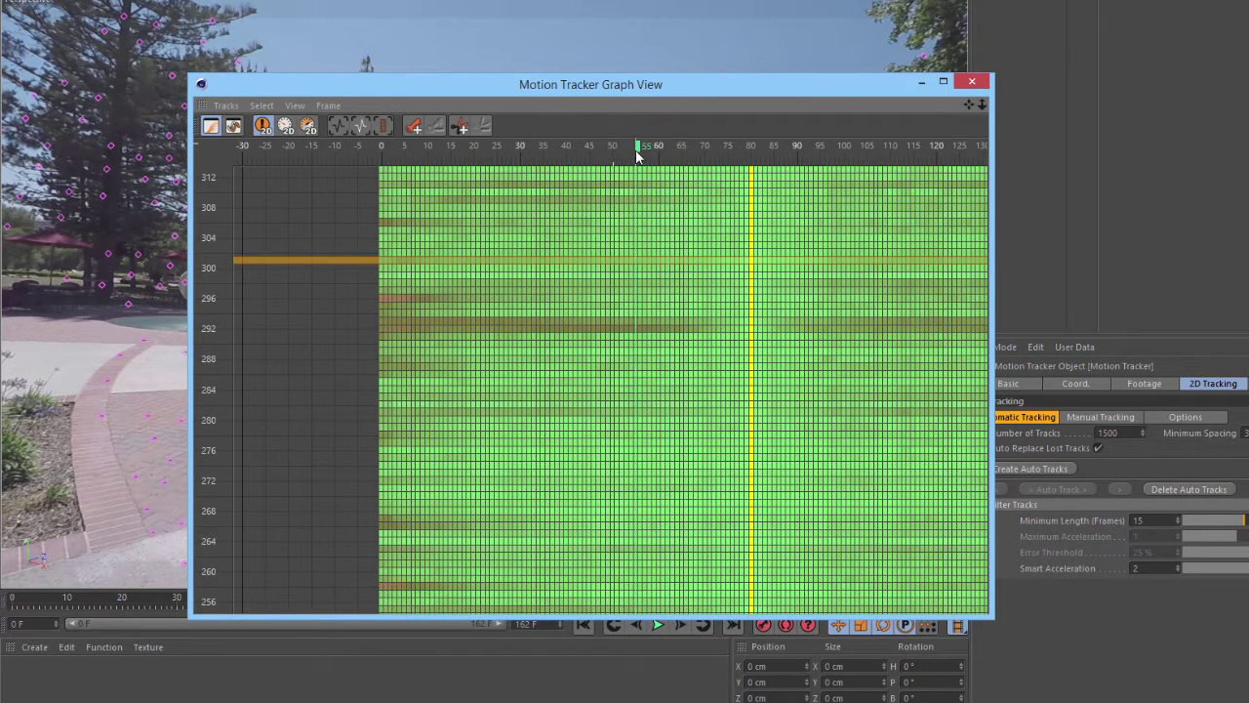
right_click(640, 267)
click(671, 302)
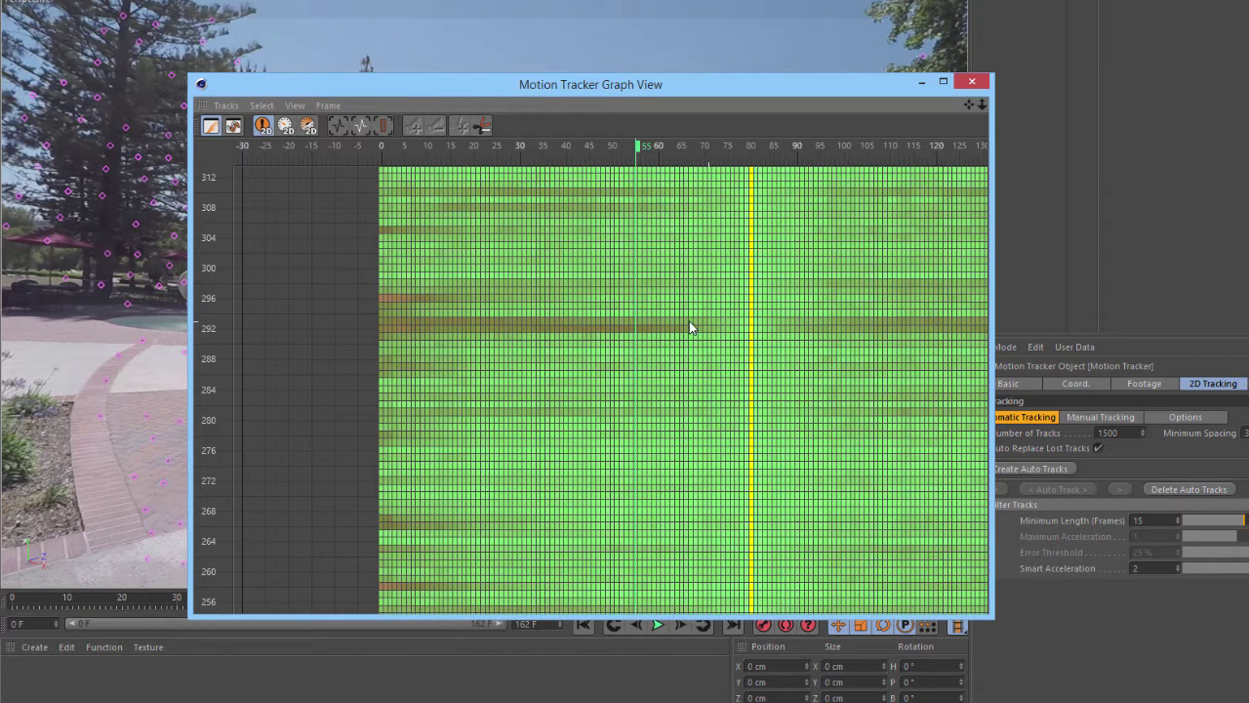
- Select the faulty track in row 292 and delete it with Del
click(640, 322)
shift+click(550, 322)
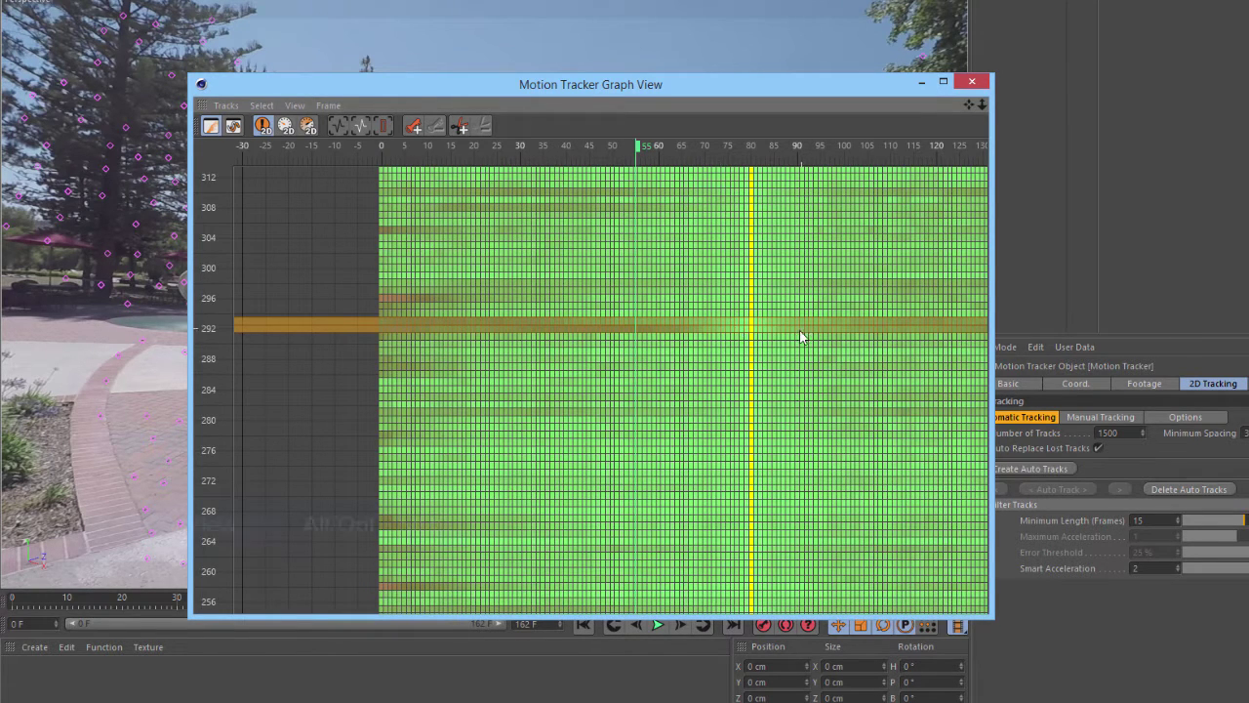
alt+middle_drag(868, 329, 742, 335)
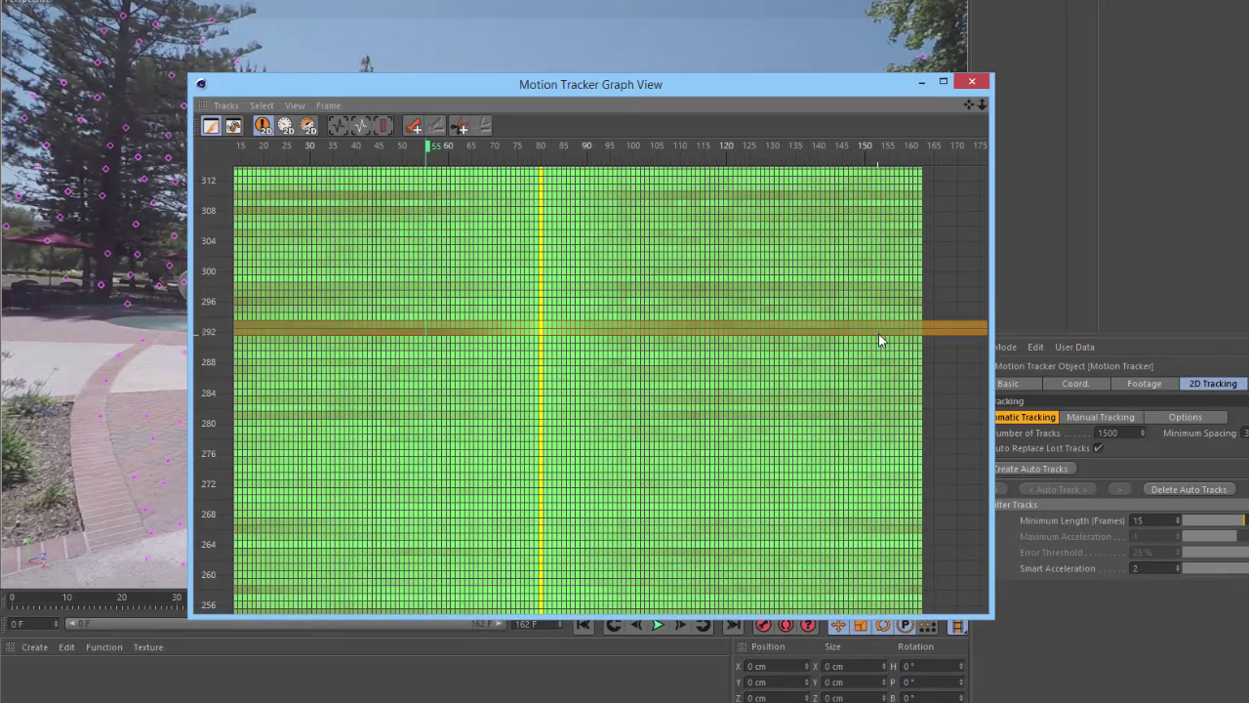
key(Delete)
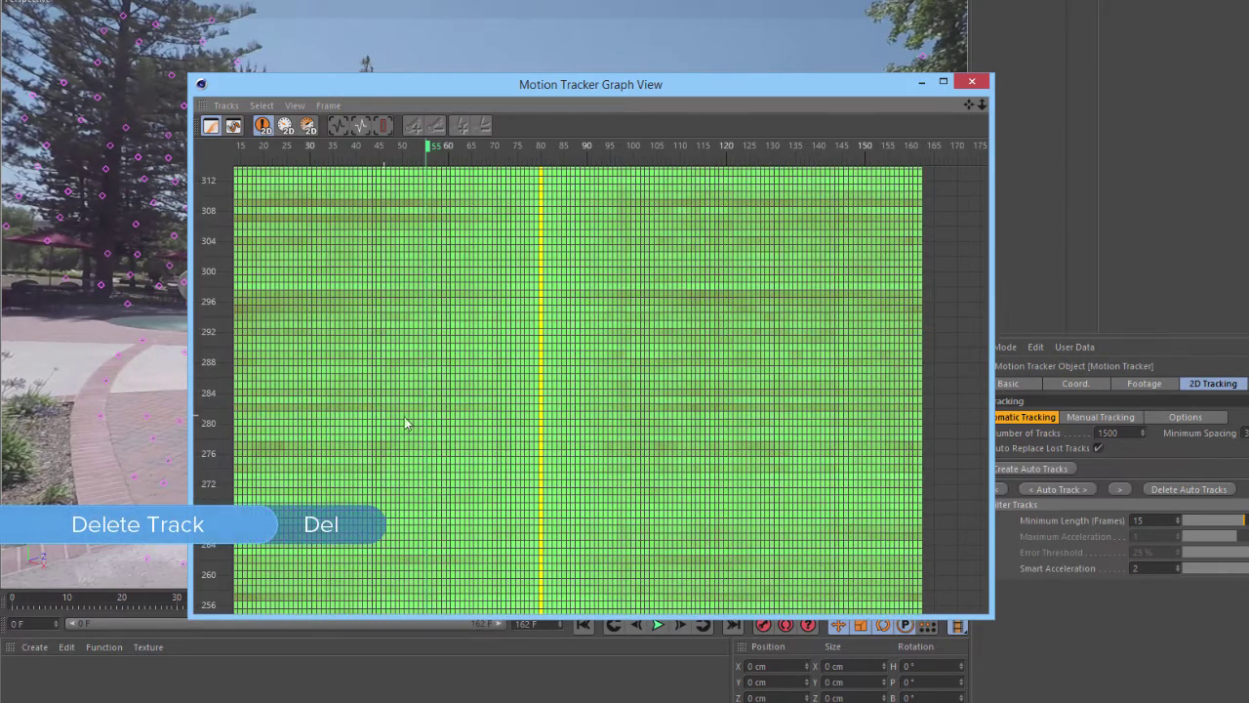
alt+middle_drag(407, 424, 719, 304)
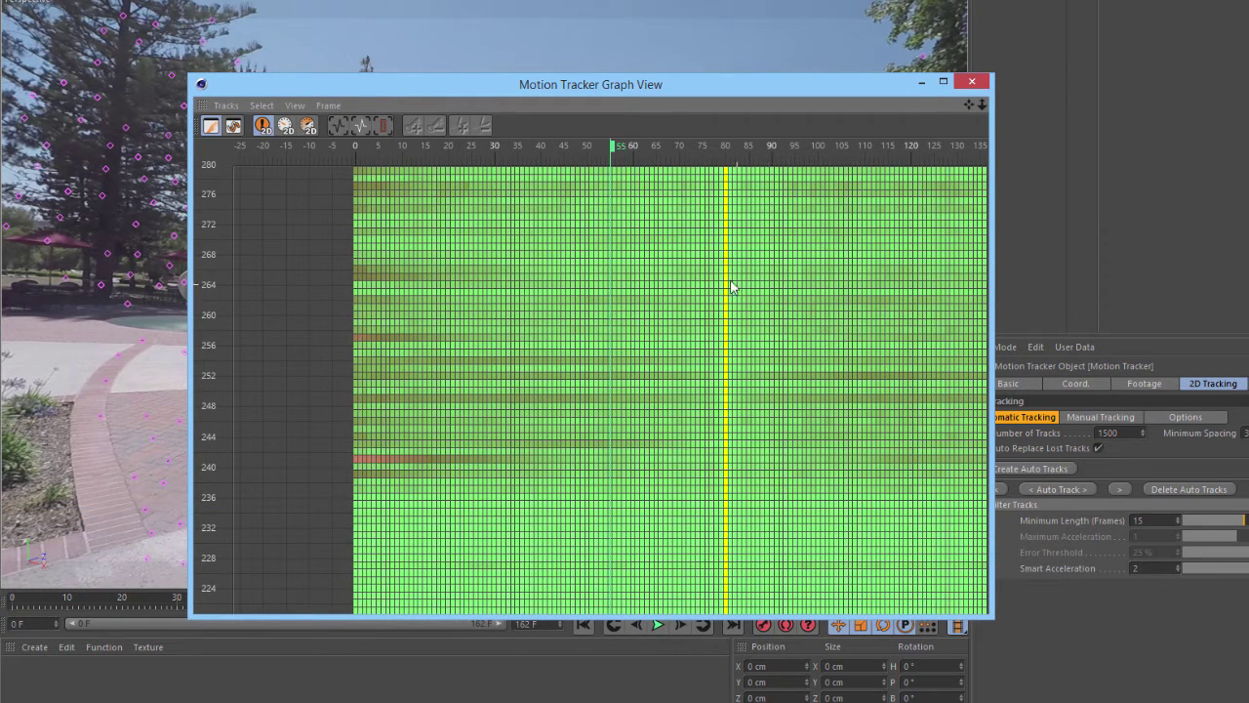
- Show track errors as curves and select the highest-error tracks over frames 5–80
click(235, 127)
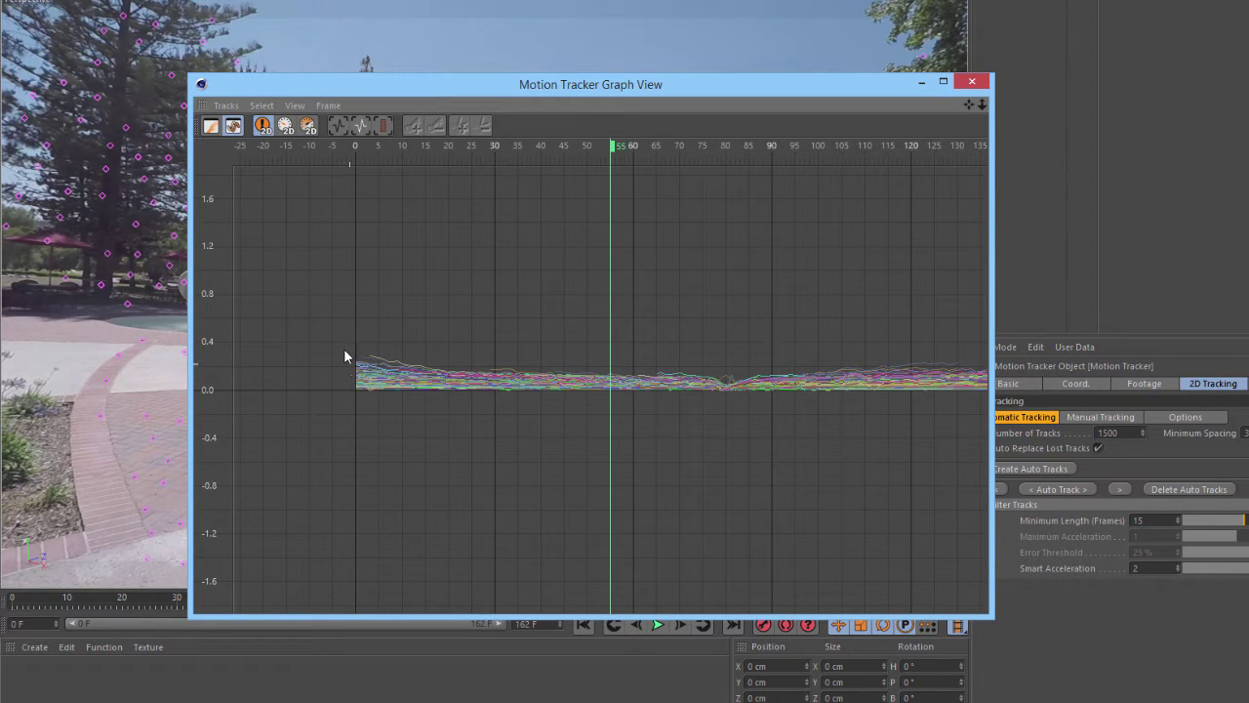
alt+right_drag(605, 283, 652, 317)
alt+right_drag(621, 393, 572, 366)
drag(572, 366, 586, 378)
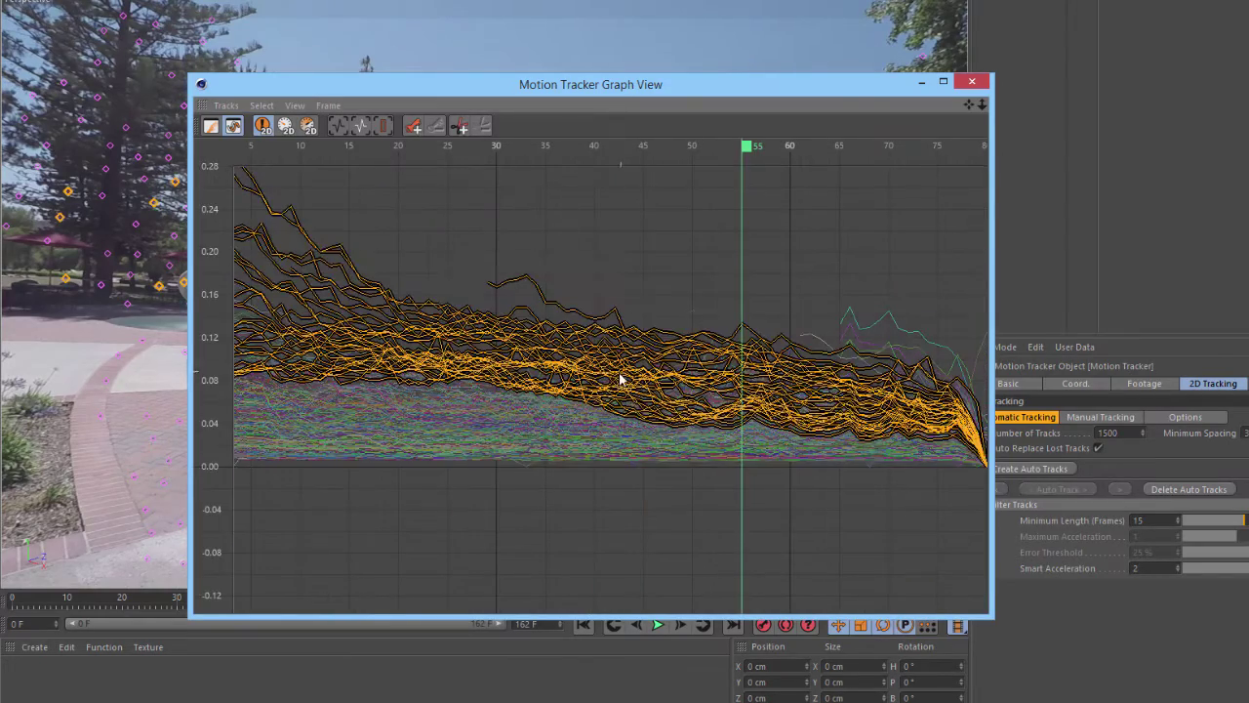
- Review the error curves across later frames, then deselect the high-error tracks
drag(637, 84, 941, 78)
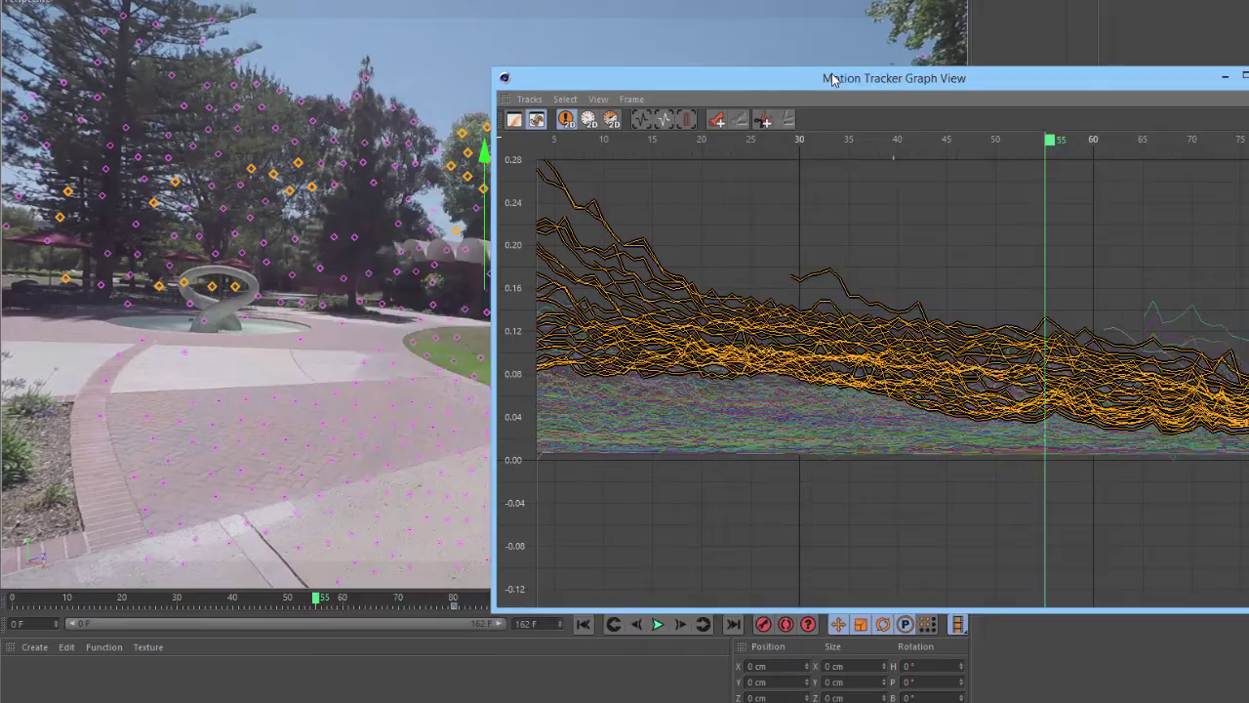
drag(830, 78, 670, 73)
click(373, 118)
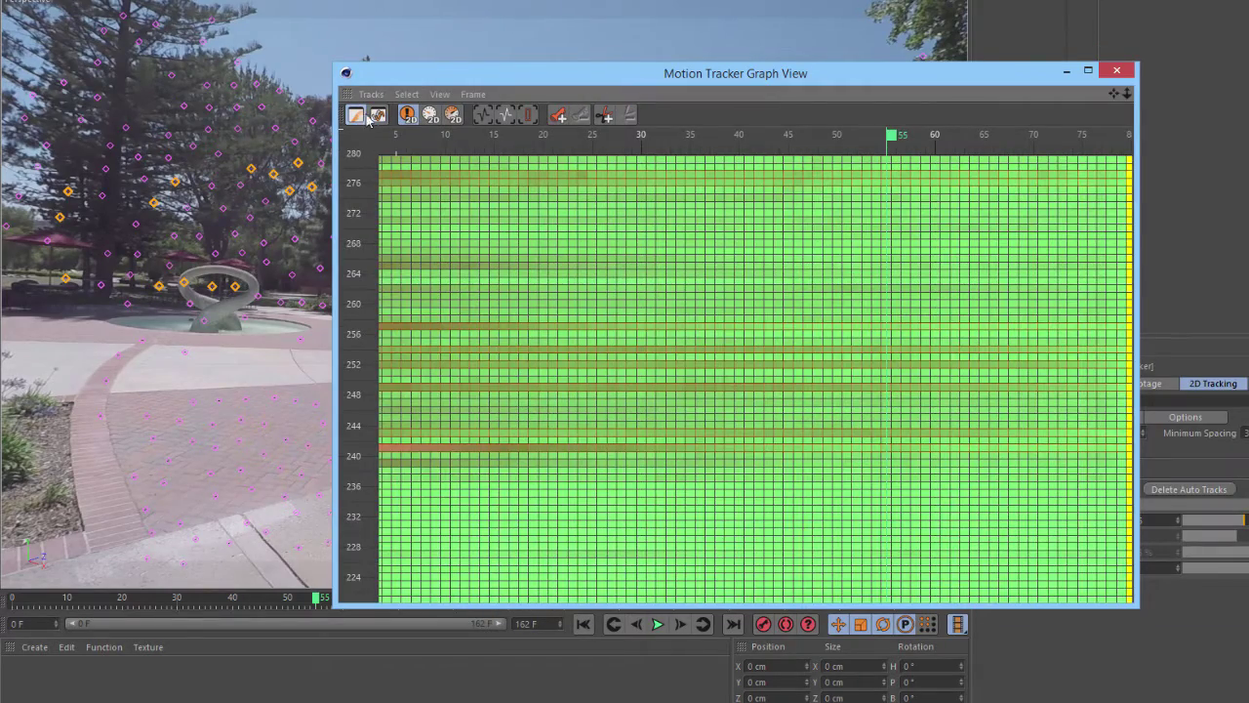
click(375, 119)
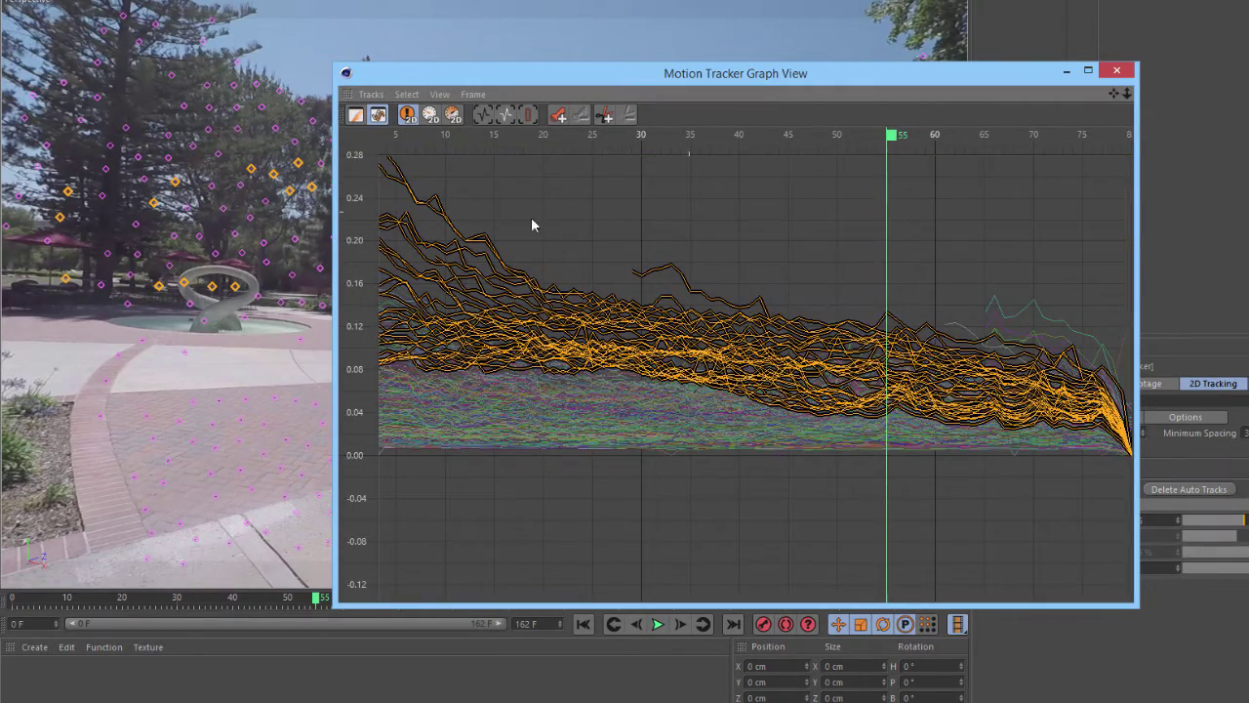
alt+right_drag(682, 275, 657, 274)
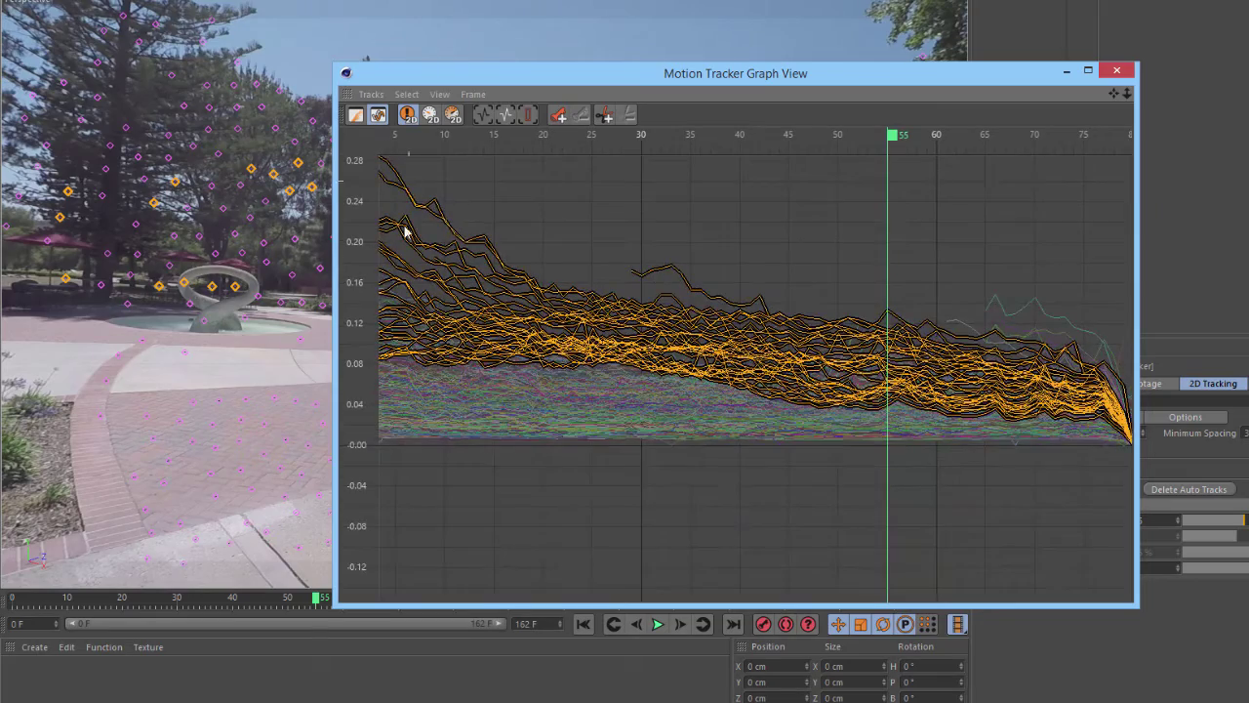
alt+middle_drag(856, 296, 307, 278)
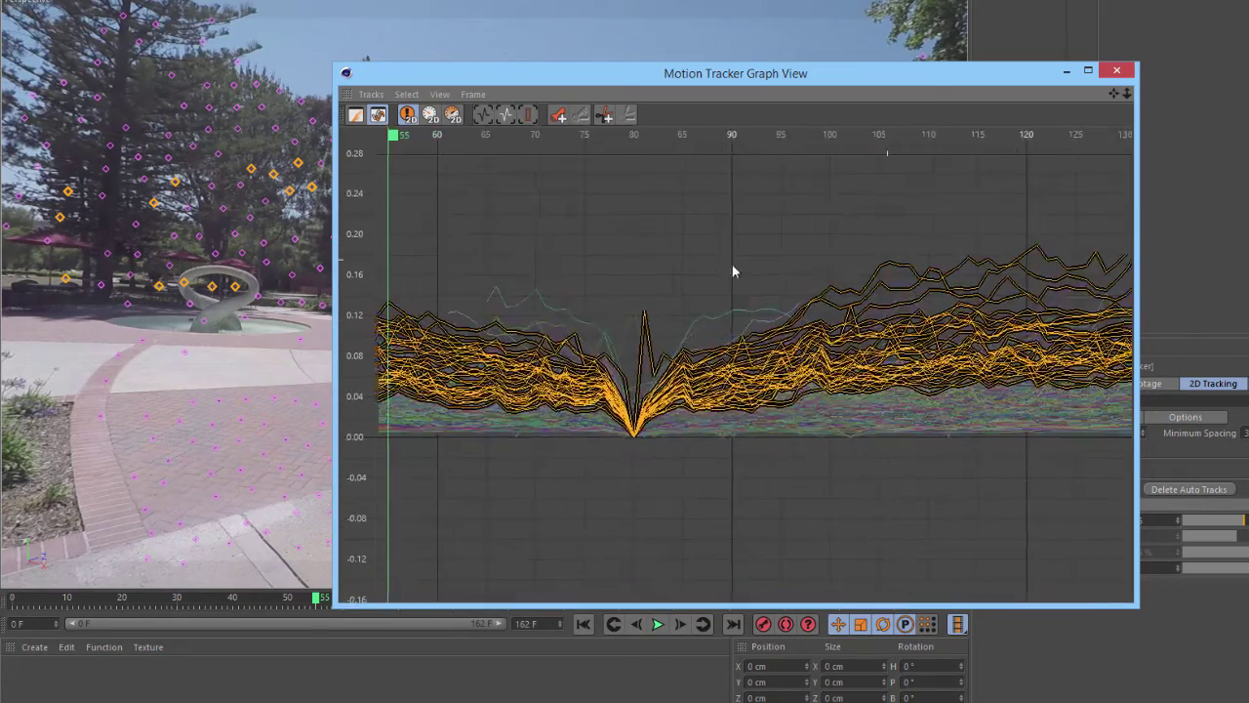
alt+middle_drag(734, 272, 625, 242)
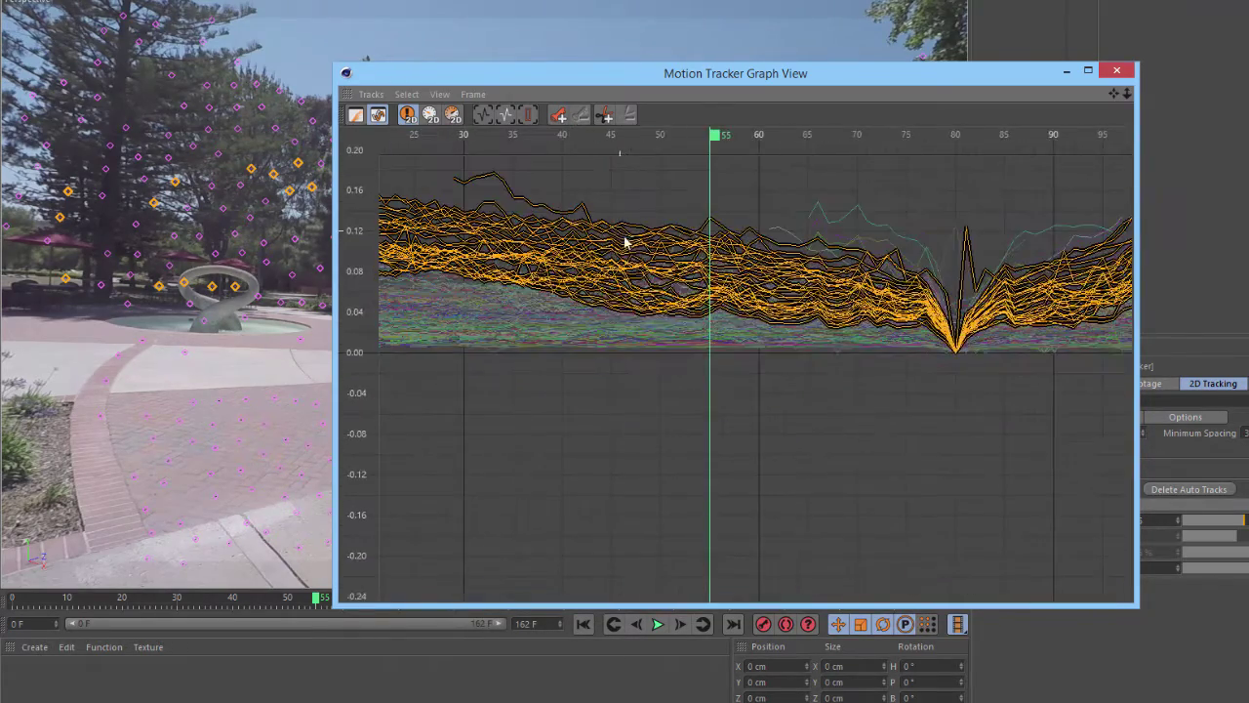
click(628, 256)
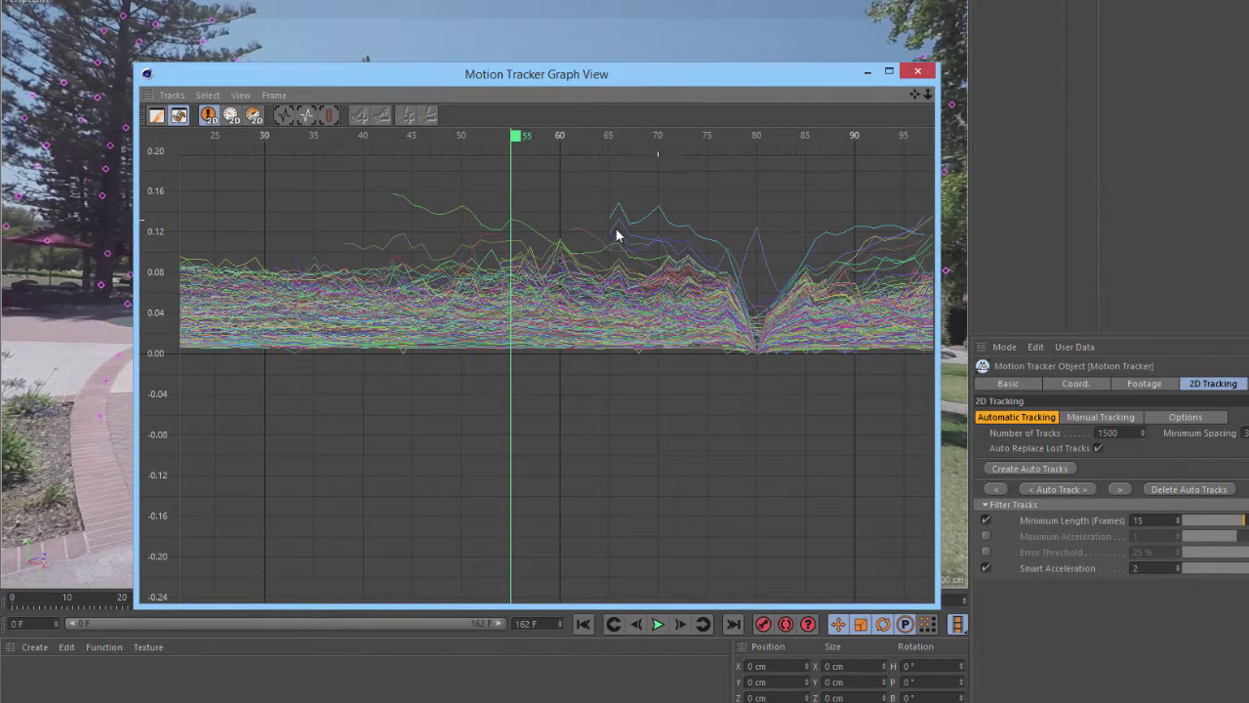
- Enable the Error Threshold filter and drag its line to about 7.977%
click(987, 552)
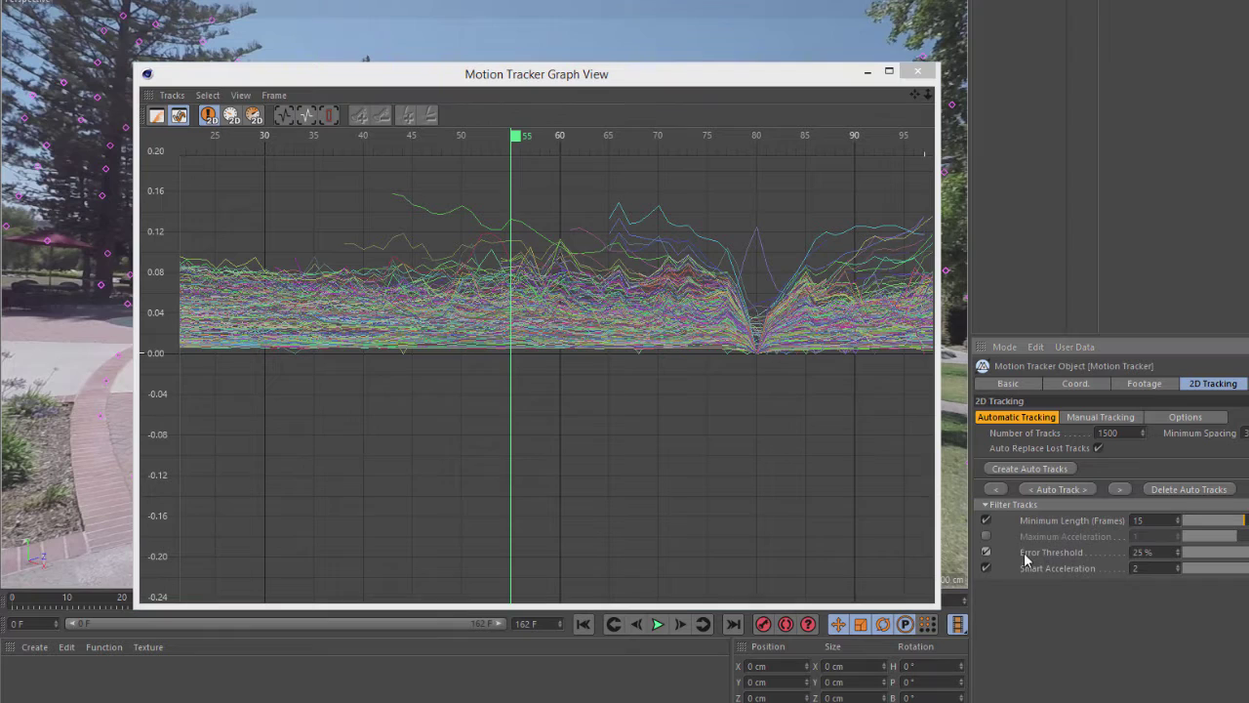
click(713, 380)
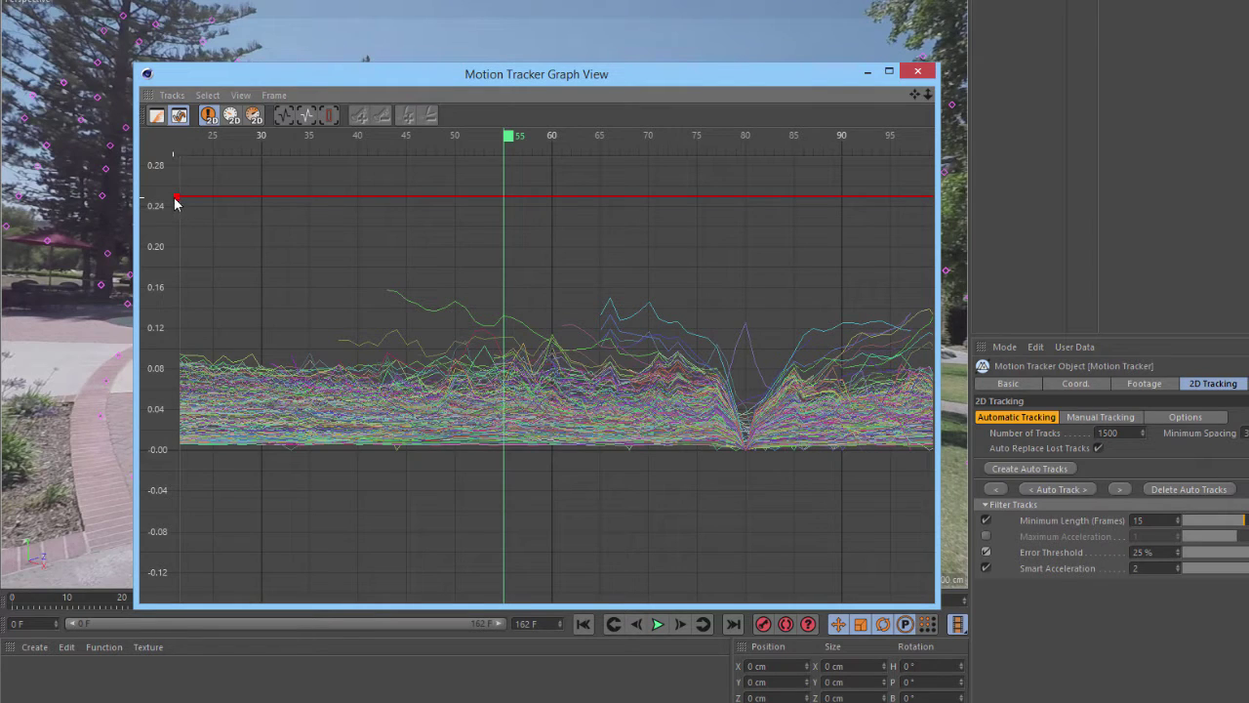
drag(176, 202, 181, 390)
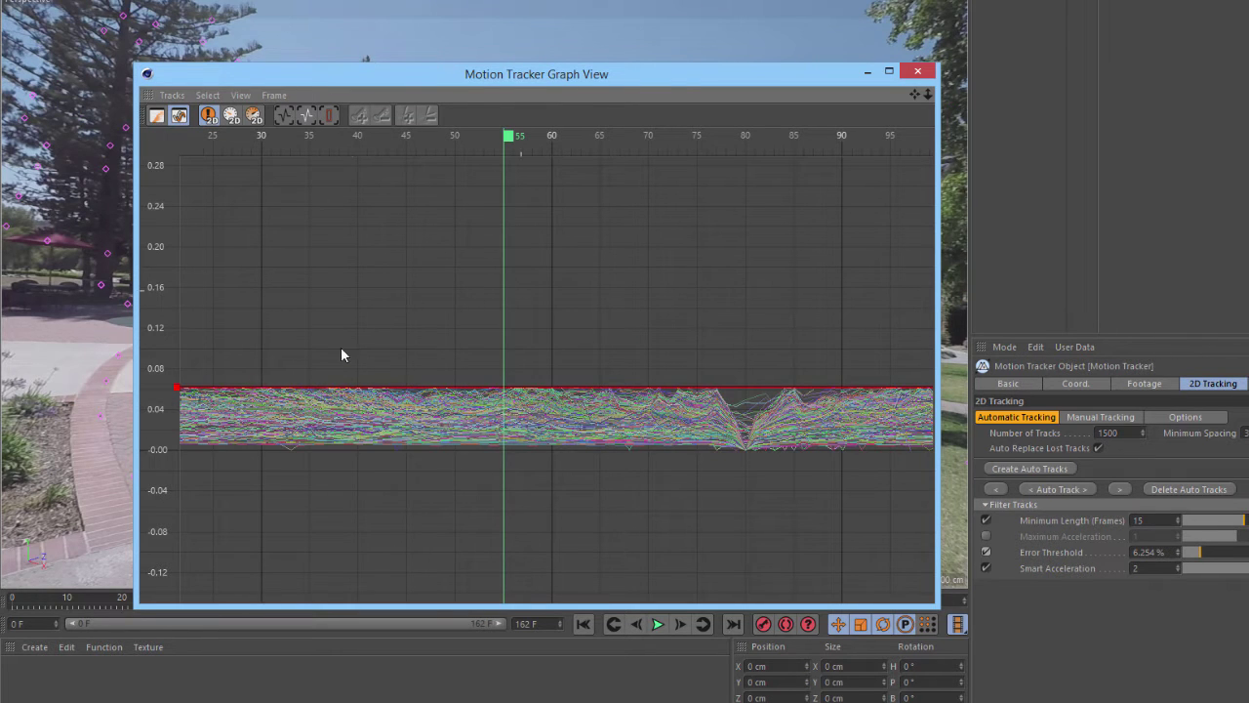
mouse_move(178, 389)
mouse_down()
mouse_move(180, 353)
mouse_move(181, 369)
mouse_up()
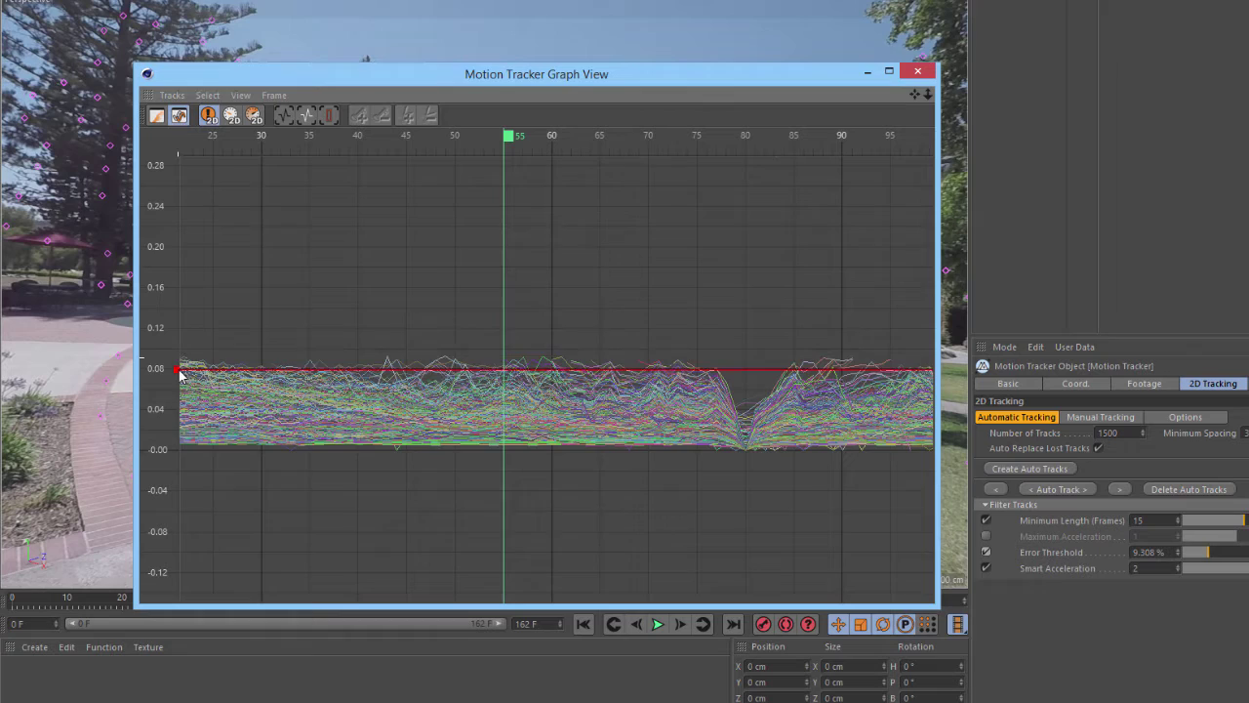
- Switch back to the track-status grid and fit the remaining tracks in view
click(156, 115)
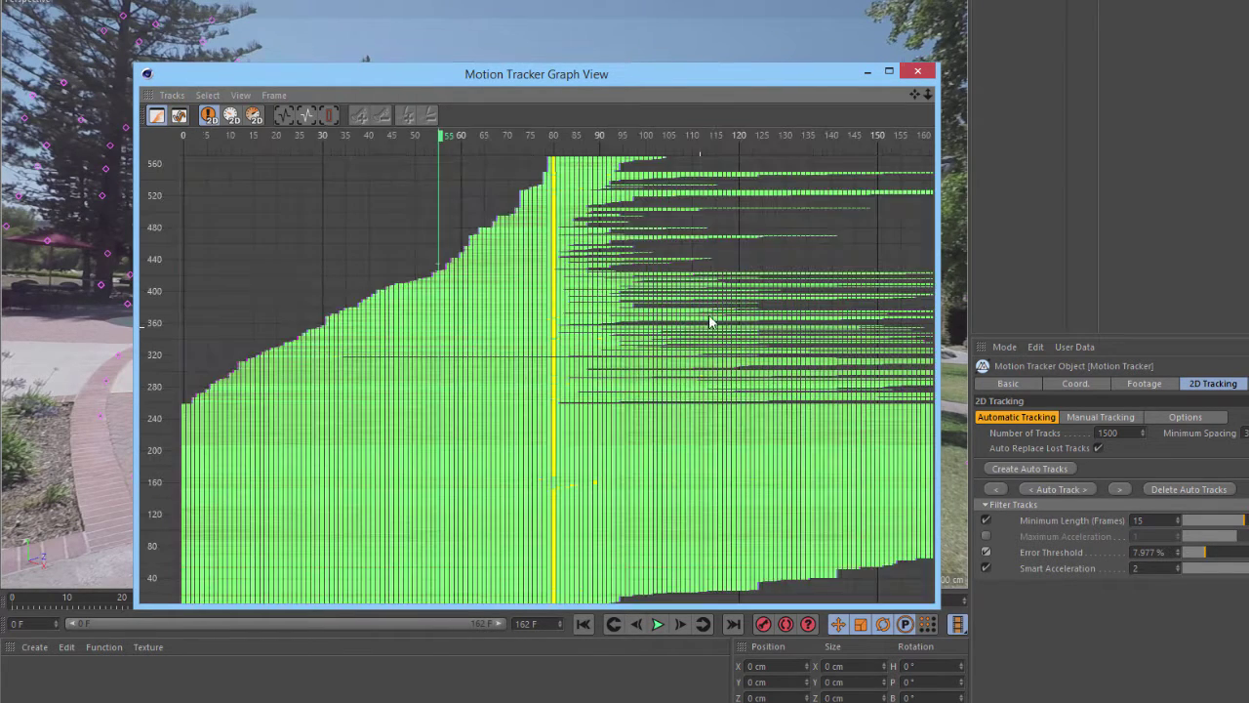
key(h)
scroll(642, 309, down, 10)
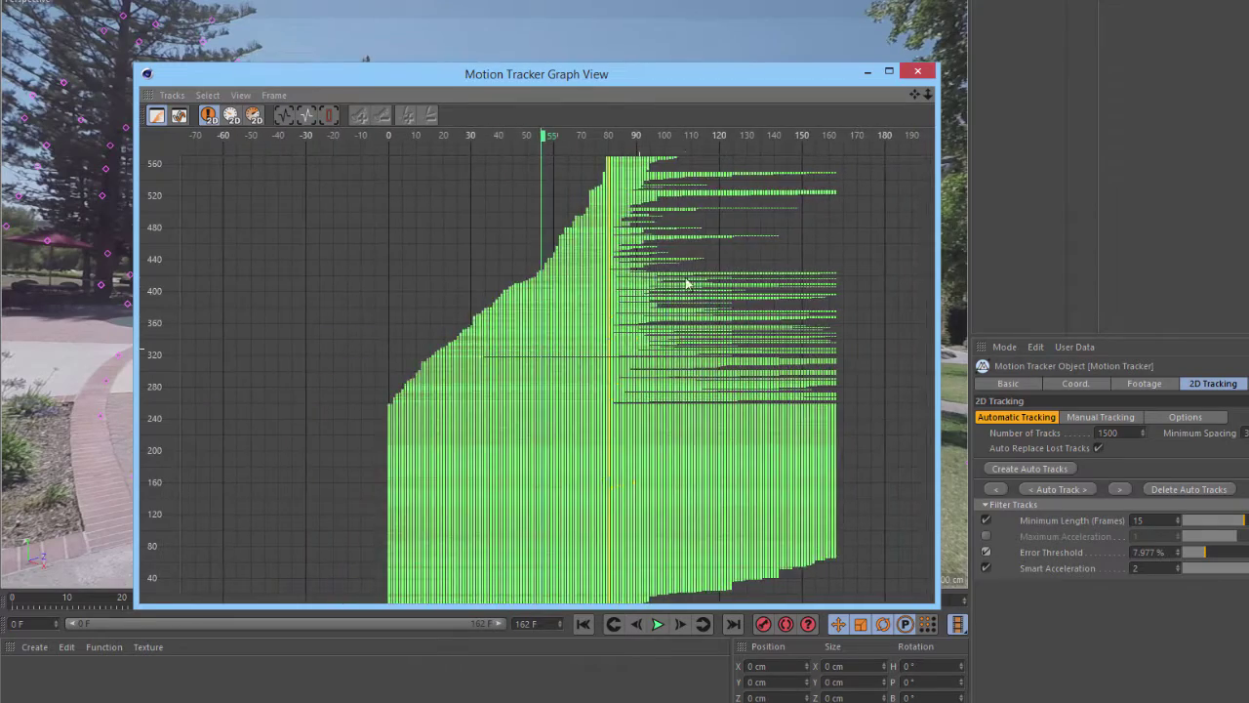
middle_drag(669, 326, 641, 320)
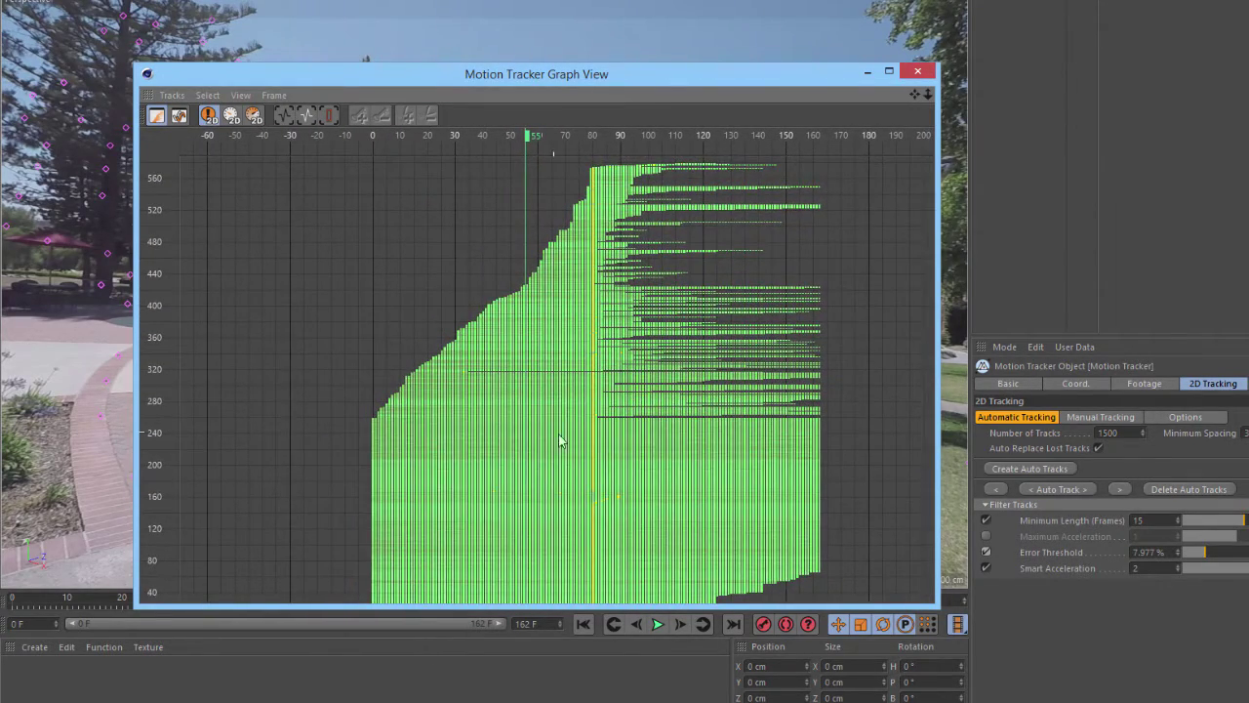
middle_drag(560, 438, 599, 343)
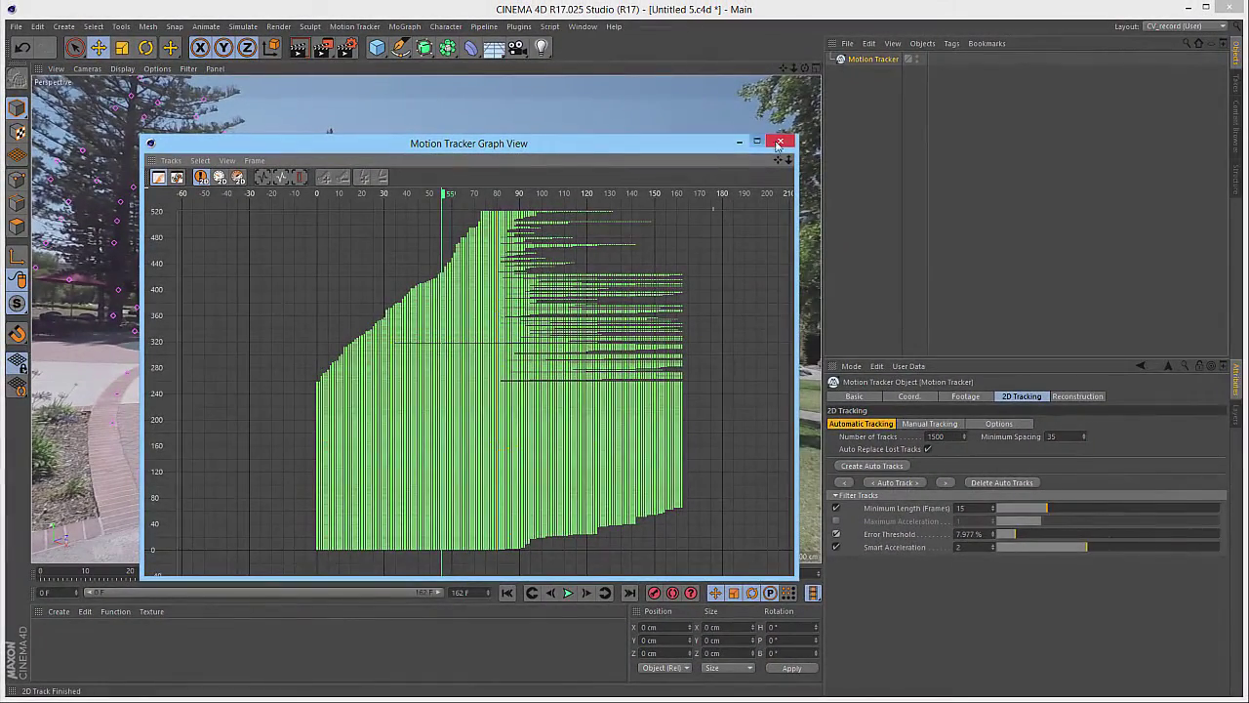
- Run the 3D Solver from the Reconstruction tab, then select the resulting Solved Camera
click(782, 143)
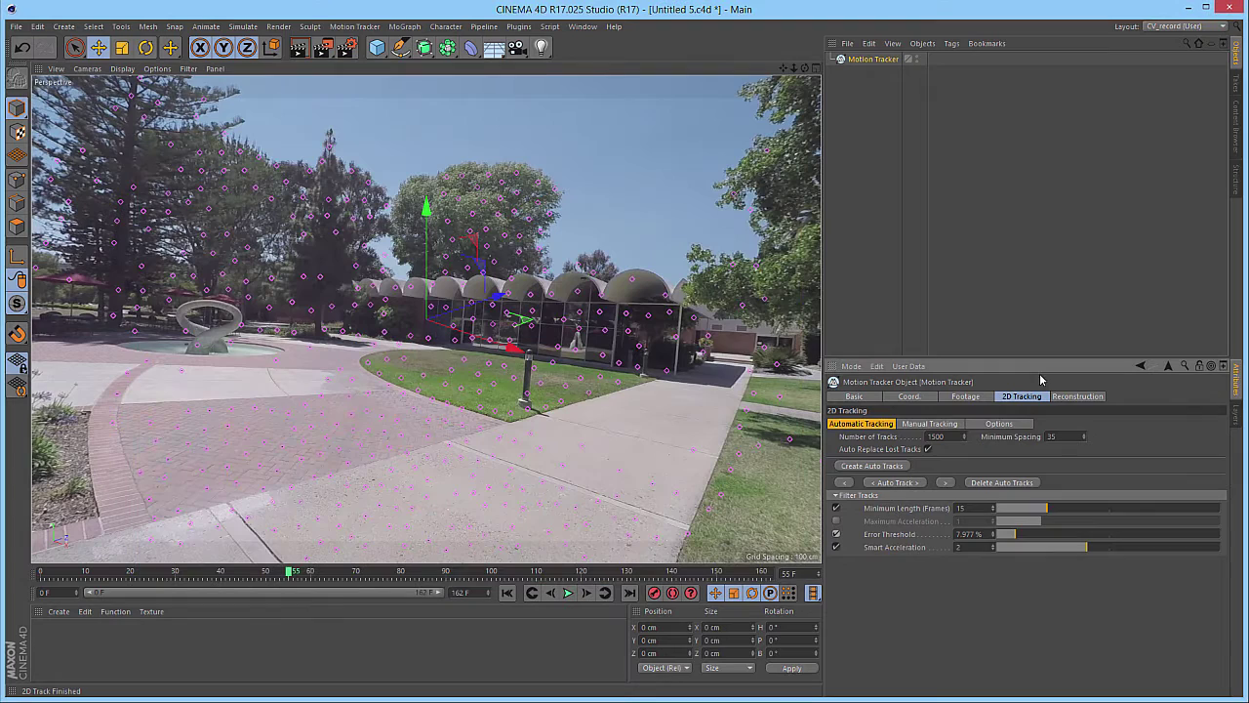
click(1077, 398)
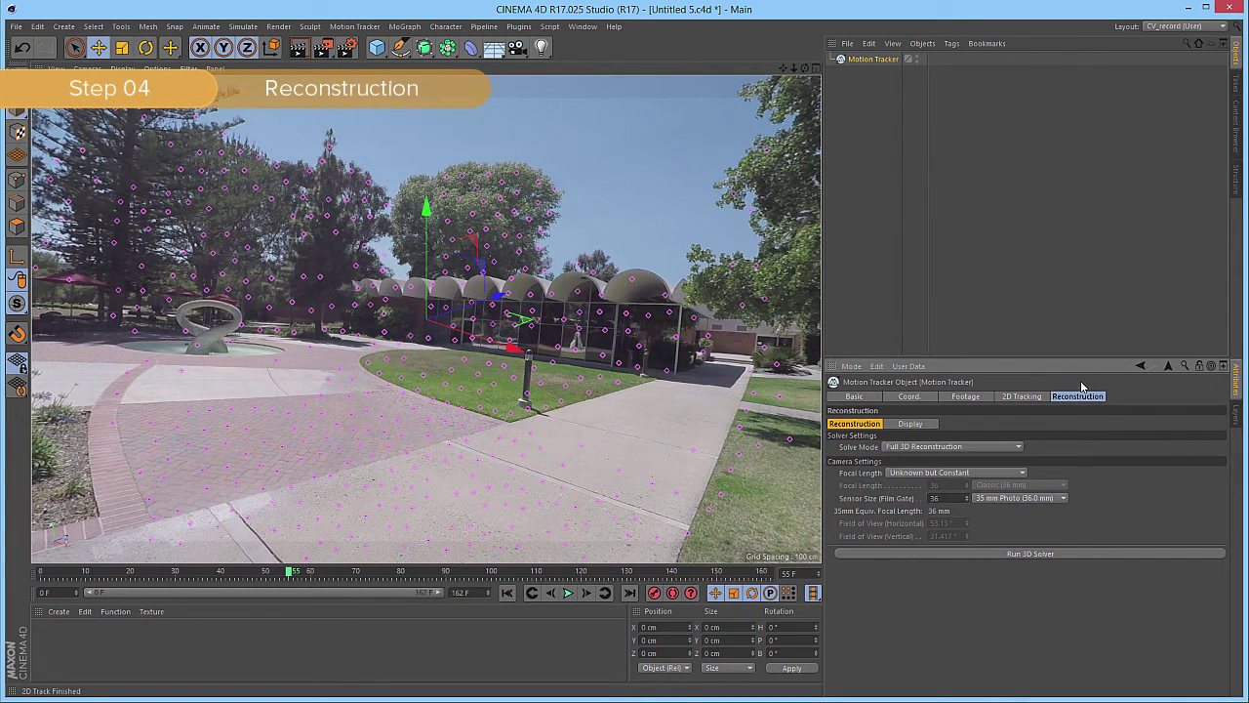
click(1027, 553)
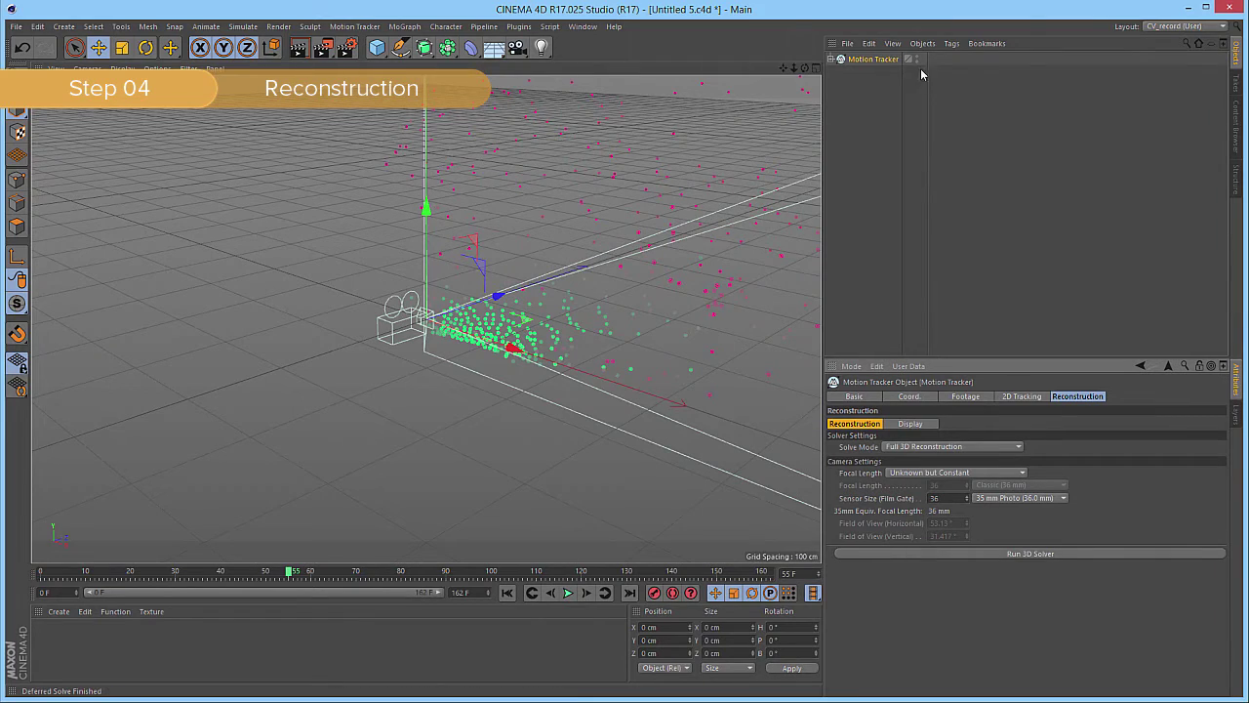
click(832, 59)
click(878, 72)
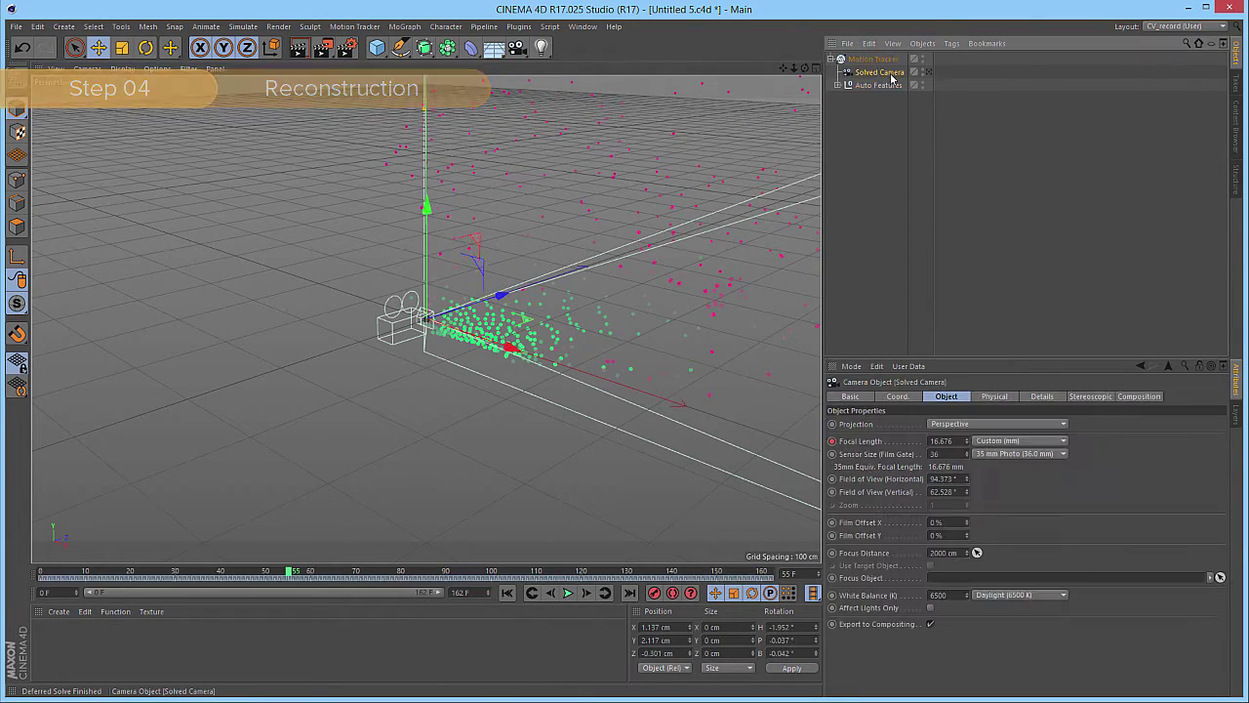
- View through the Solved Camera and add a Planar Constraint tag to the Motion Tracker
click(929, 72)
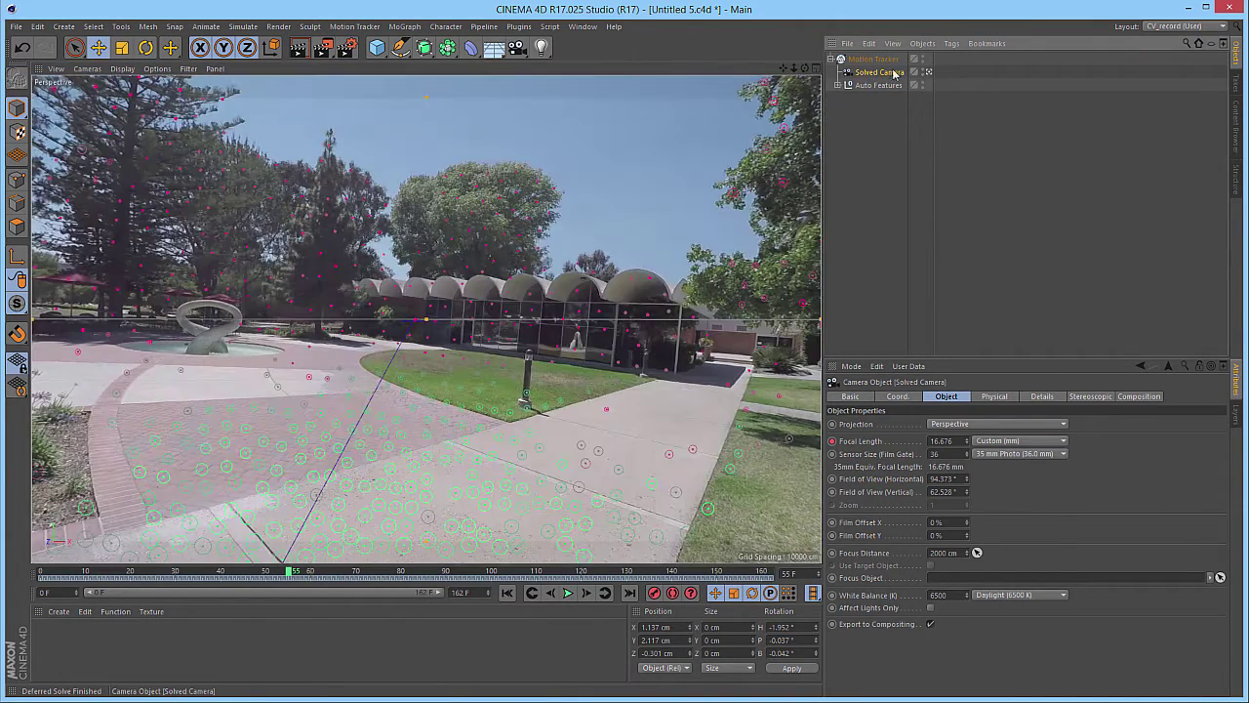
click(879, 60)
right_click(878, 61)
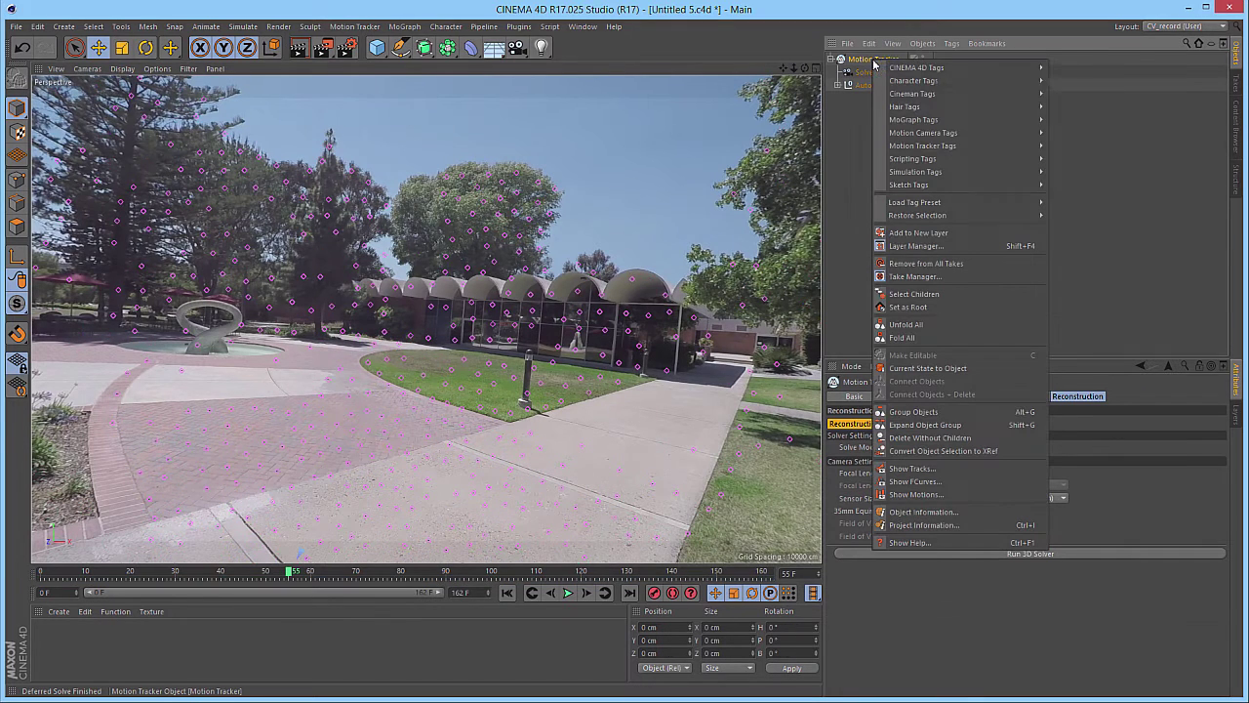
mouse_move(929, 137)
click(1100, 171)
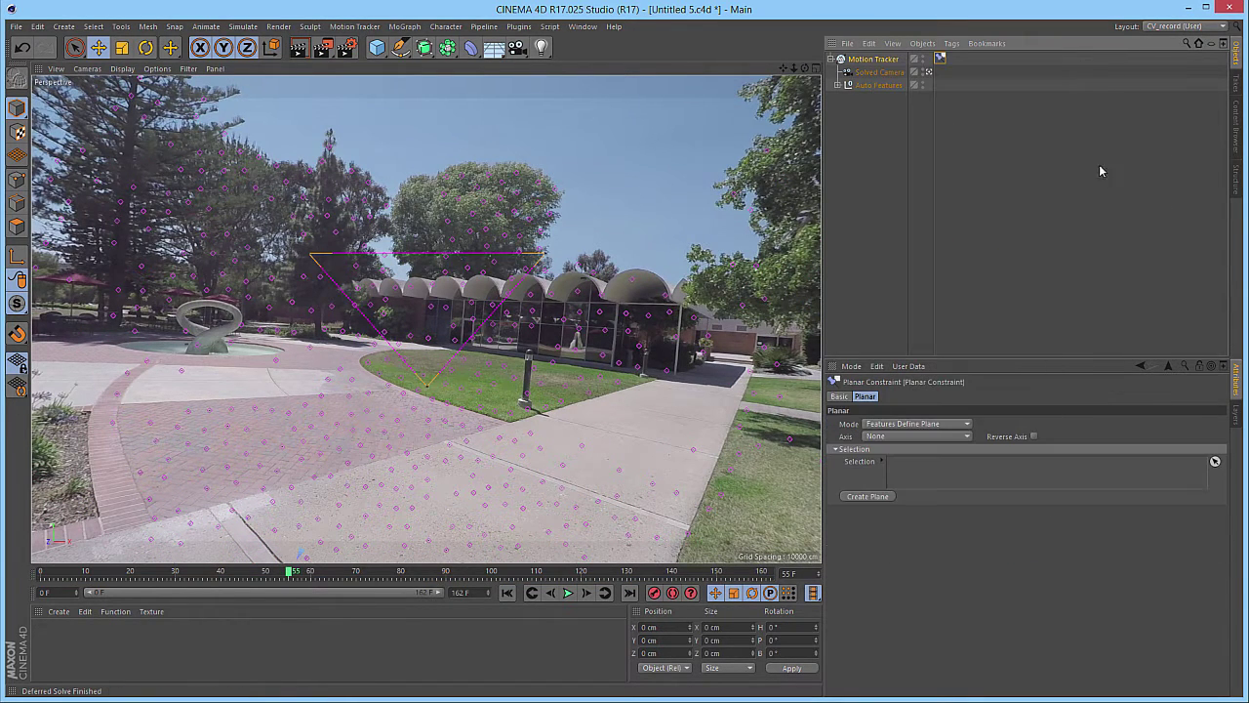
- Pin the plane triangle's three corners onto courtyard ground features and set the Axis to Y
drag(427, 385, 400, 512)
drag(313, 255, 148, 421)
drag(542, 256, 535, 404)
click(883, 438)
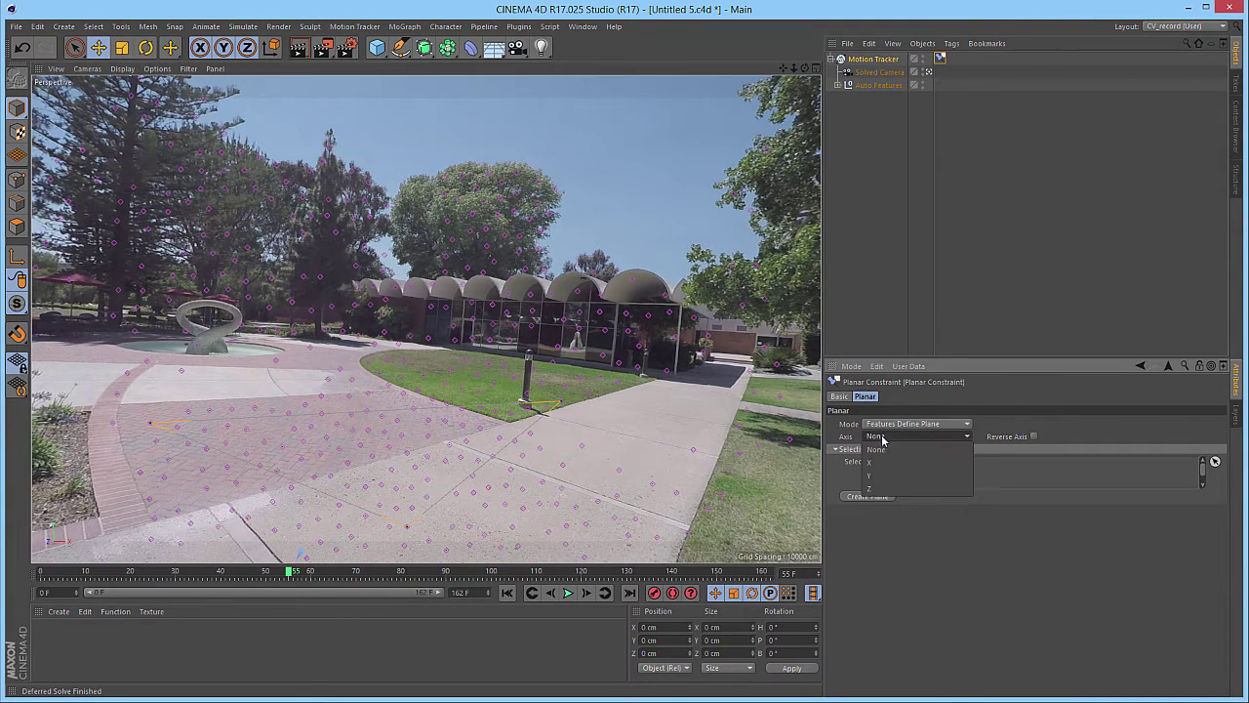
click(895, 488)
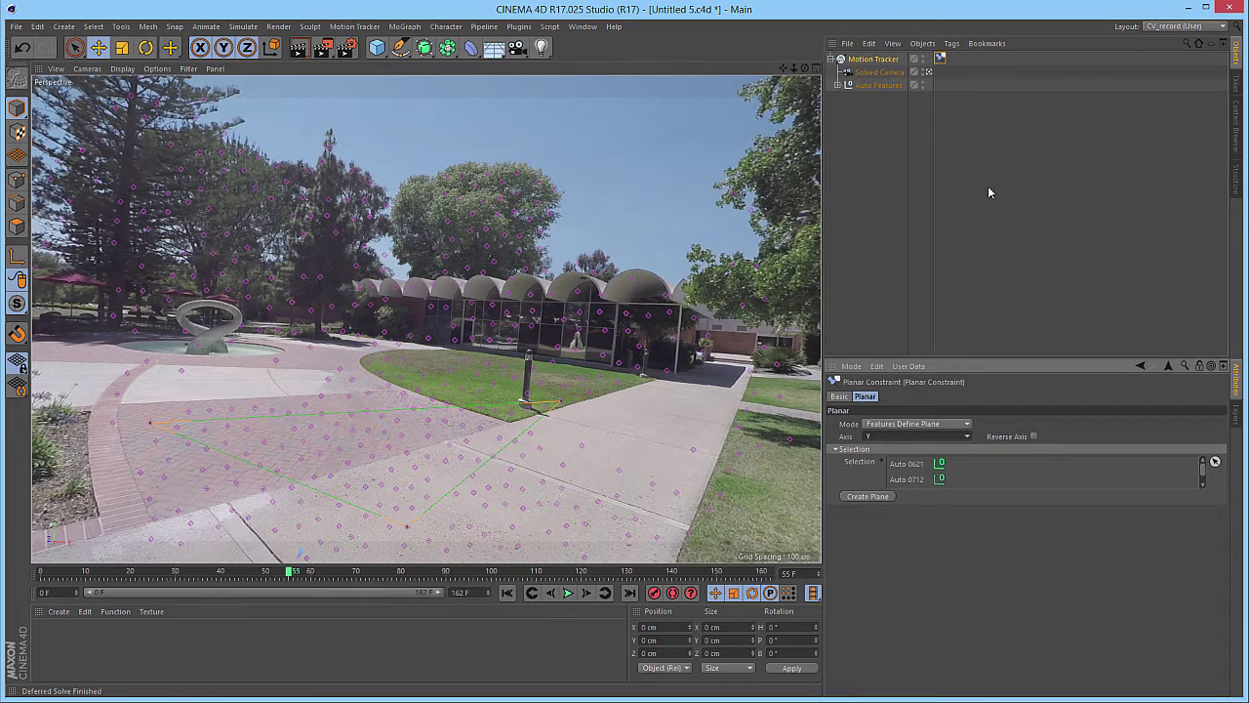
- Add a Position Constraint tag to the Motion Tracker targeting ground feature Auto 0584
right_click(872, 62)
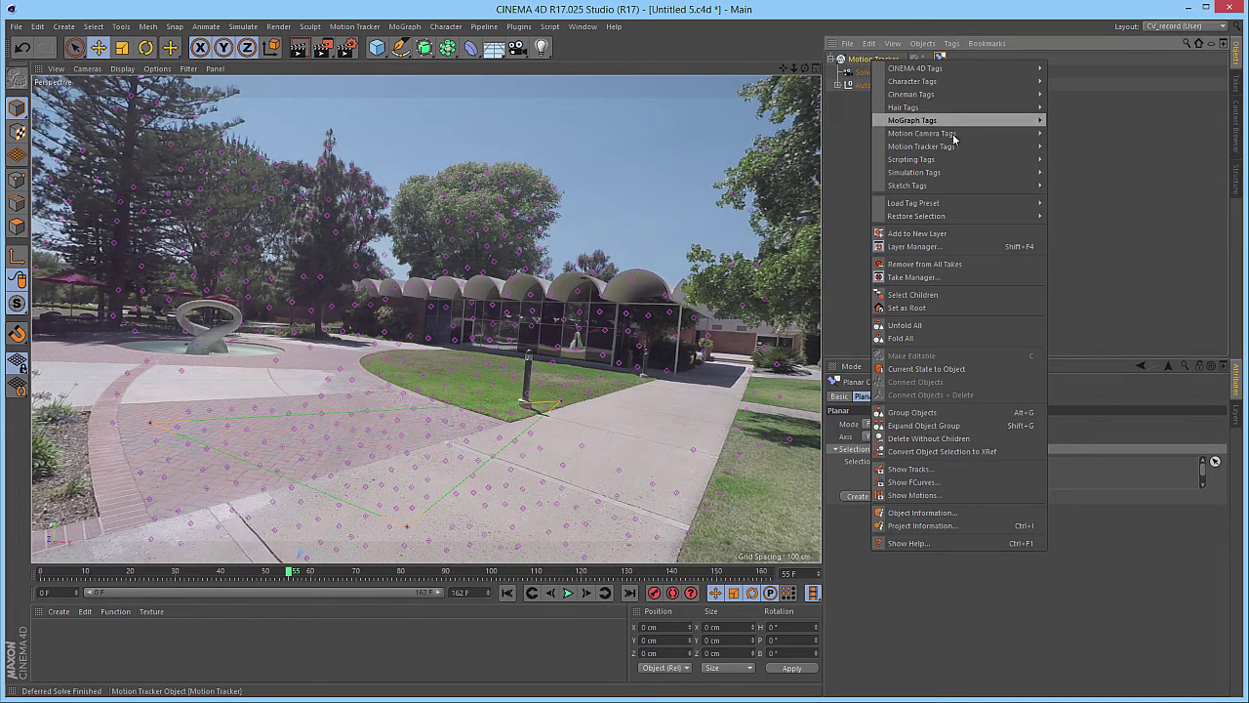
mouse_move(949, 145)
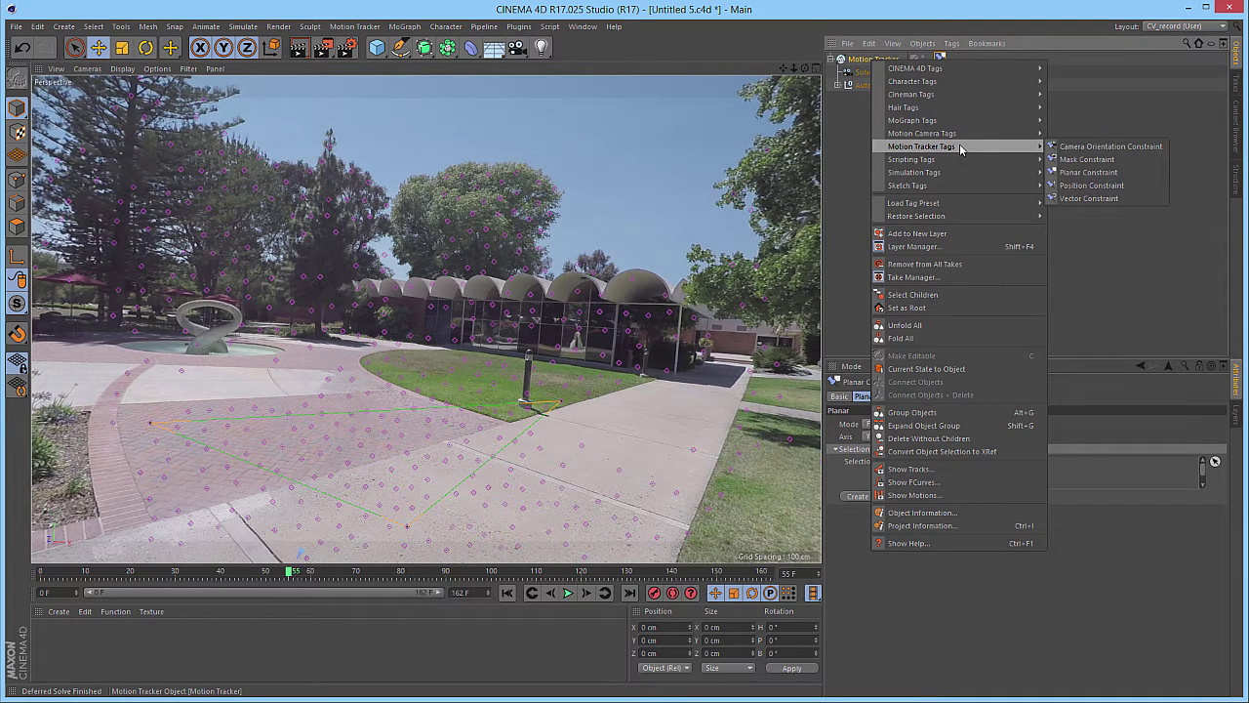
click(1084, 185)
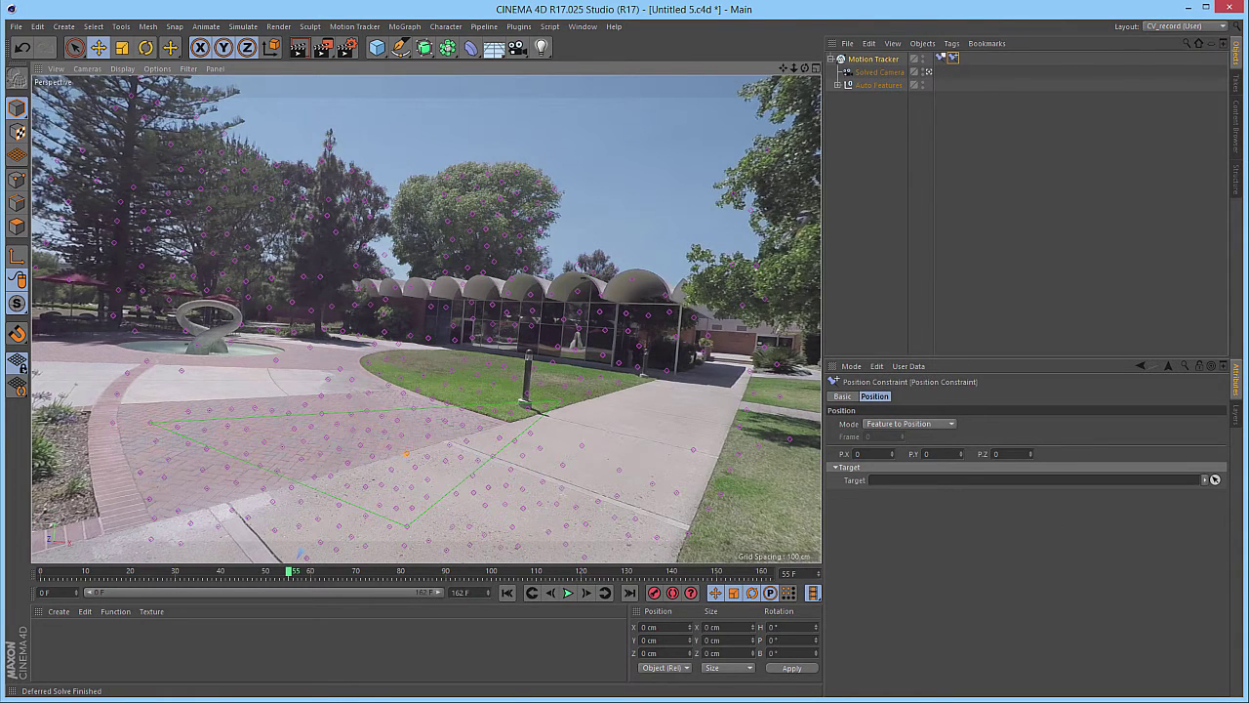
click(406, 451)
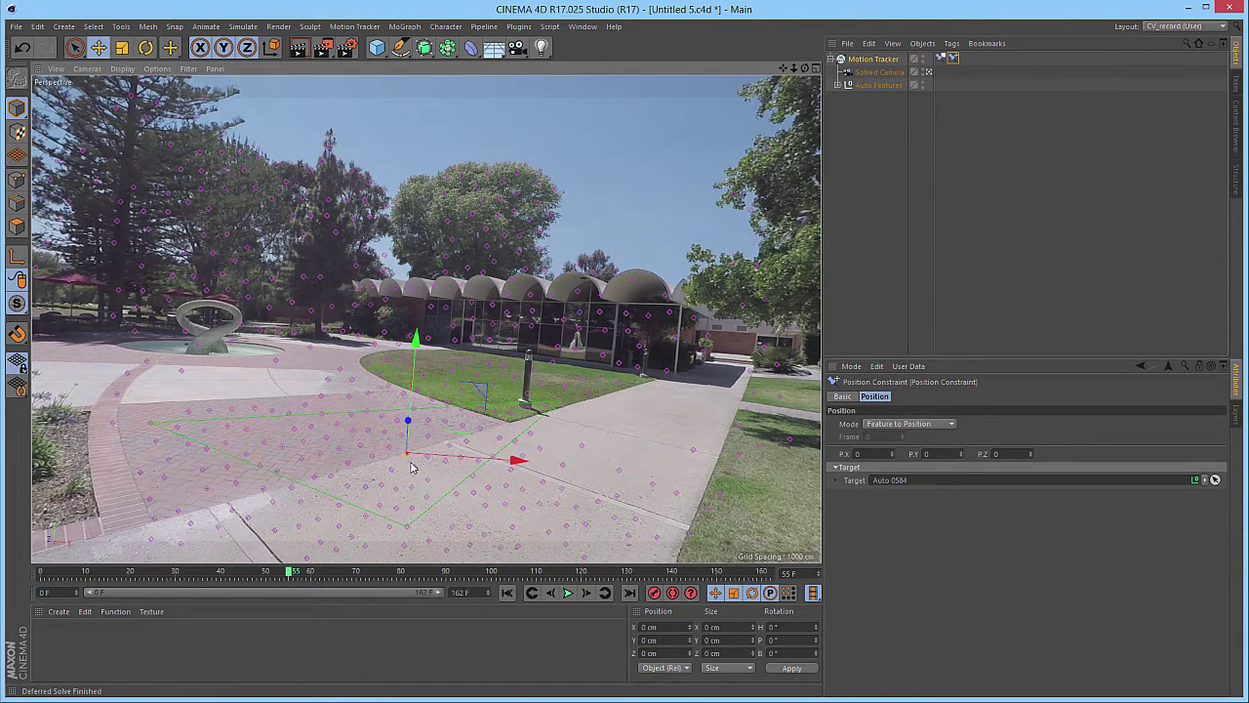
click(969, 61)
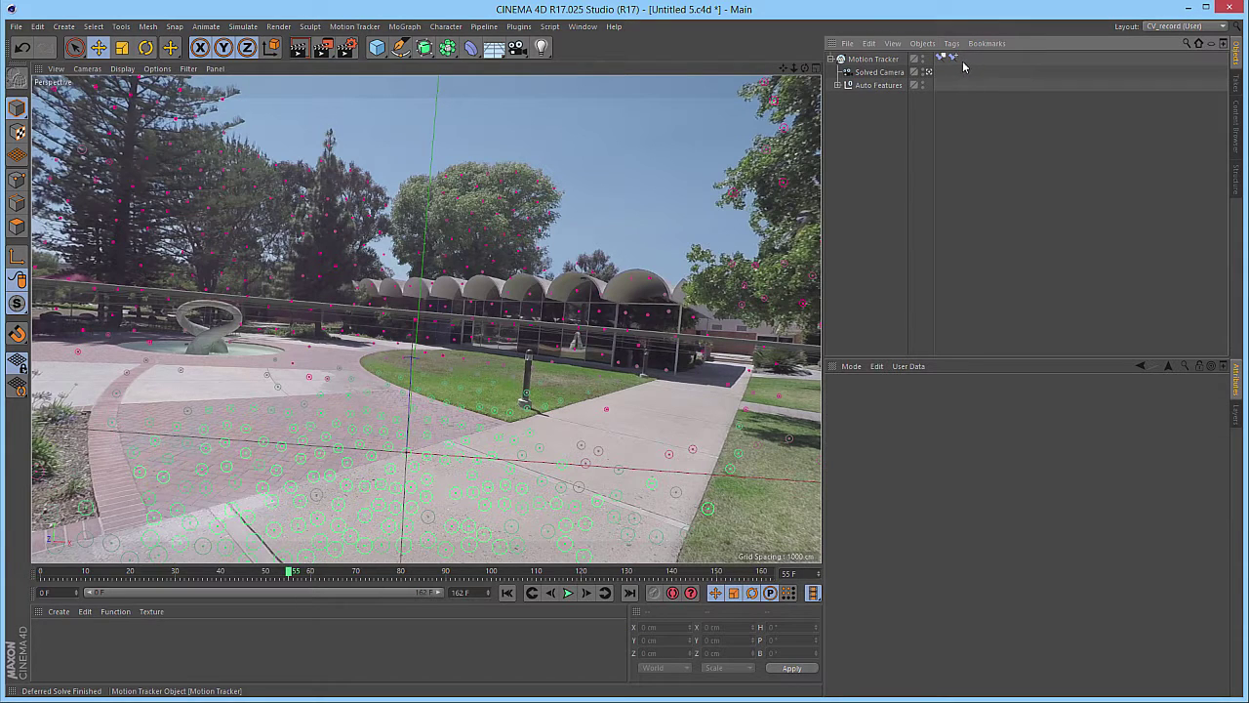
middle_click(611, 297)
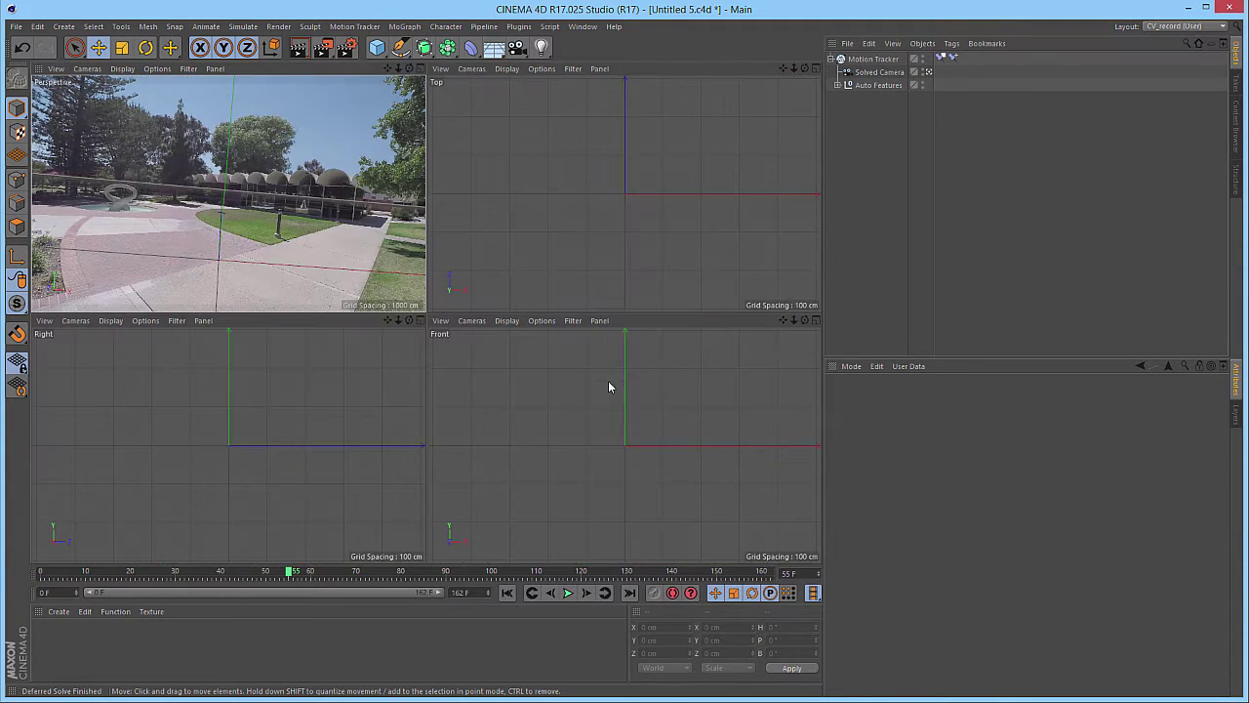
middle_click(628, 439)
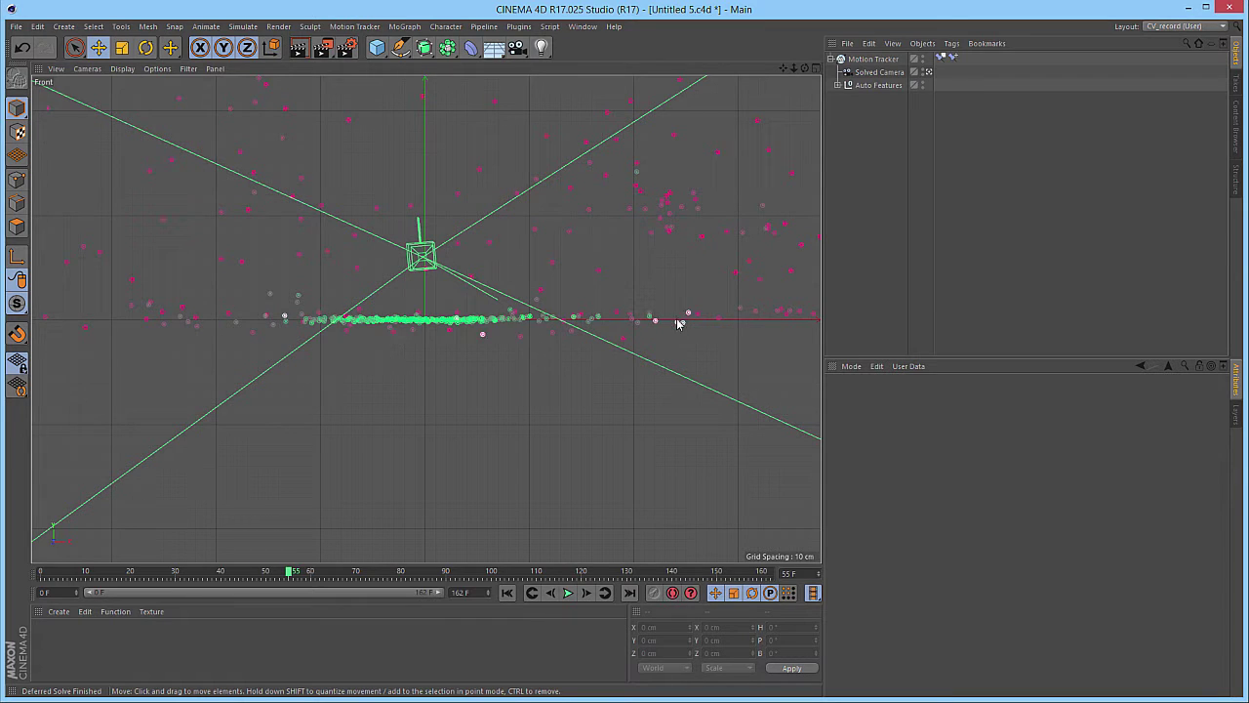
middle_click(533, 325)
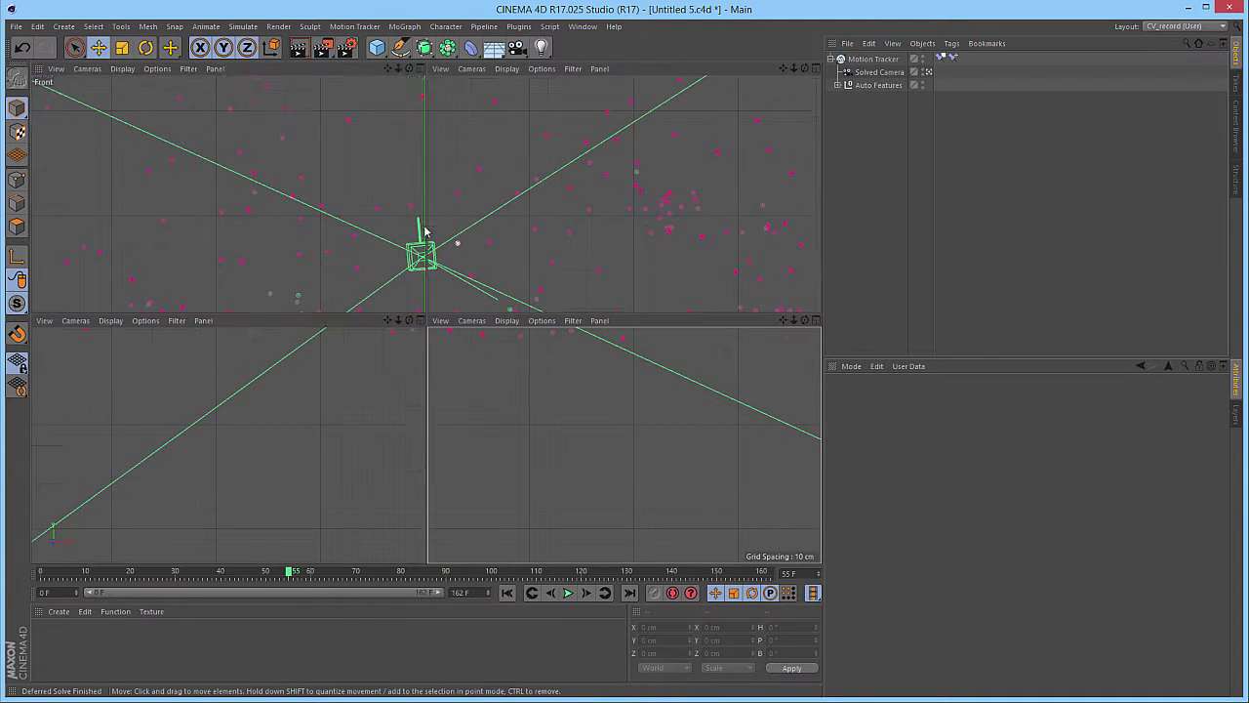
middle_click(339, 210)
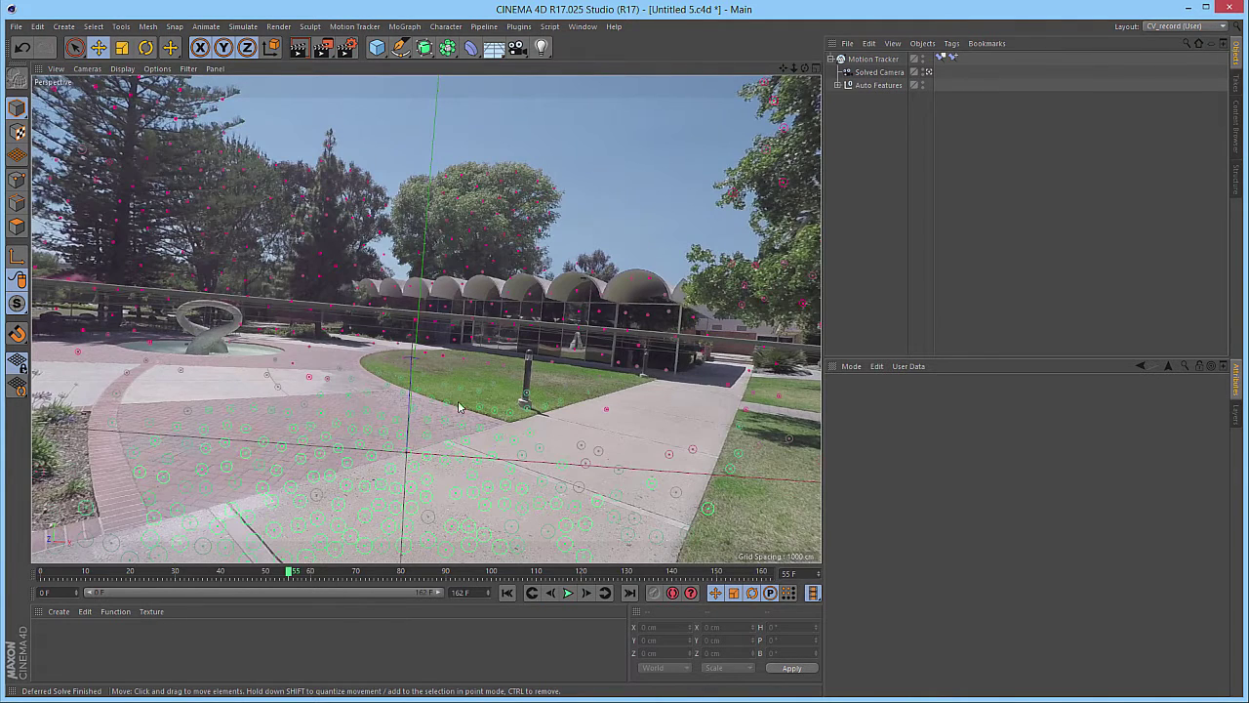
- Create a Background object showing the footage from the Motion Tracker's Footage settings
click(872, 59)
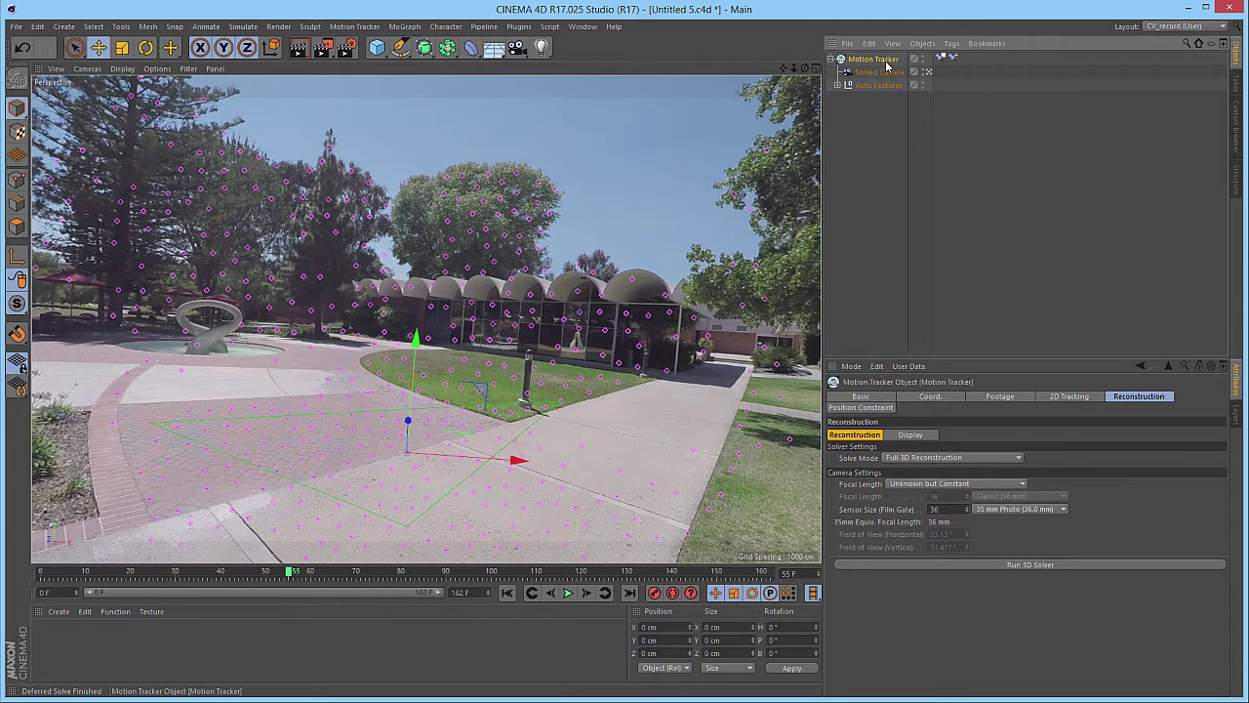
click(1000, 396)
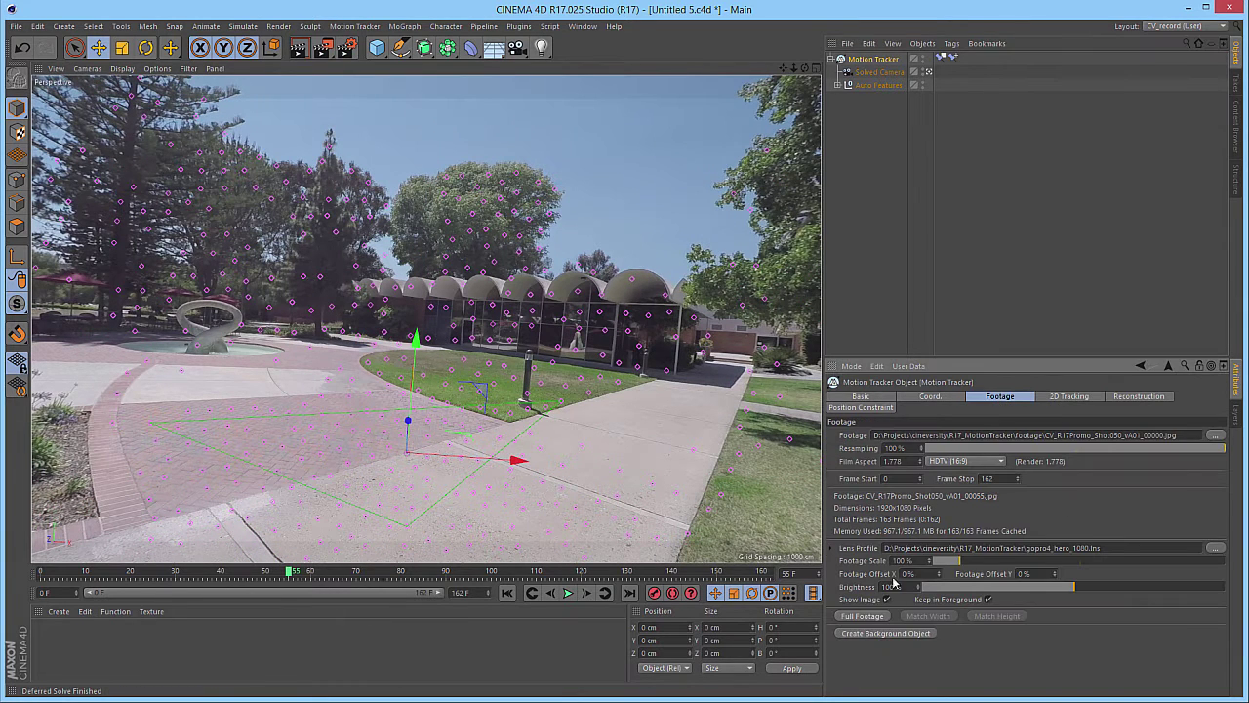
click(884, 634)
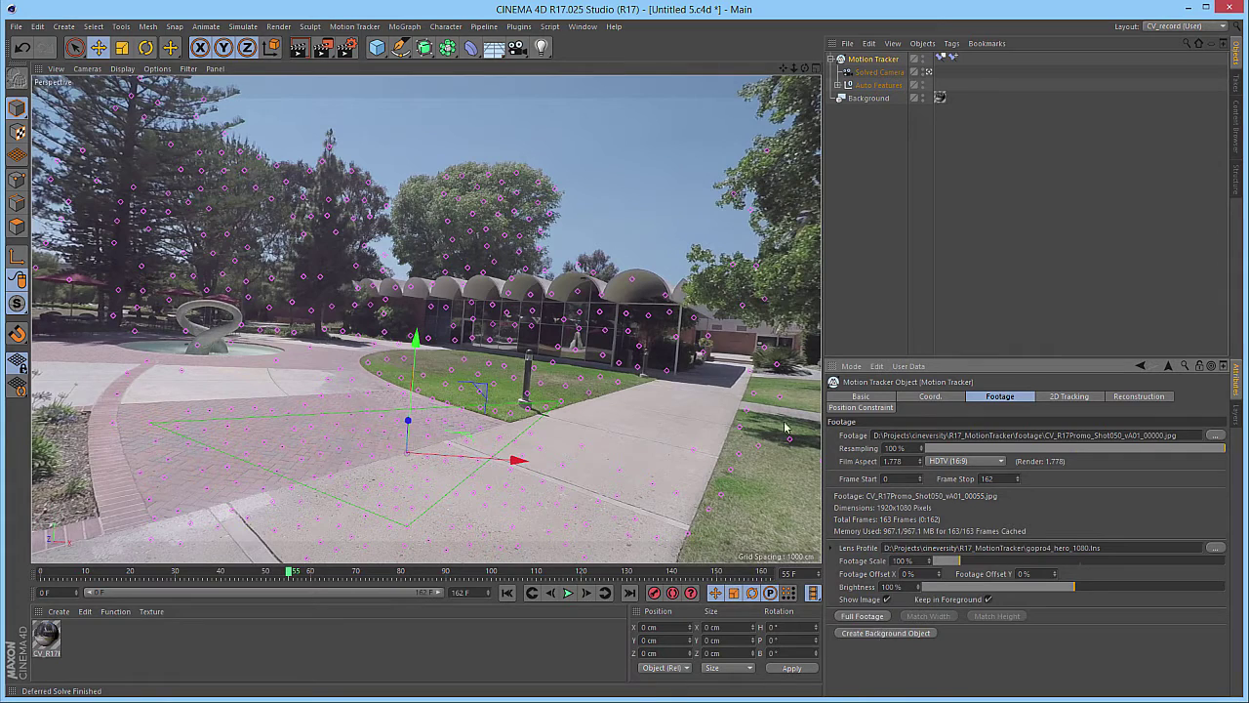
- Add a Floor with the footage texture and a Compositing tag with Compositing Background on
click(495, 51)
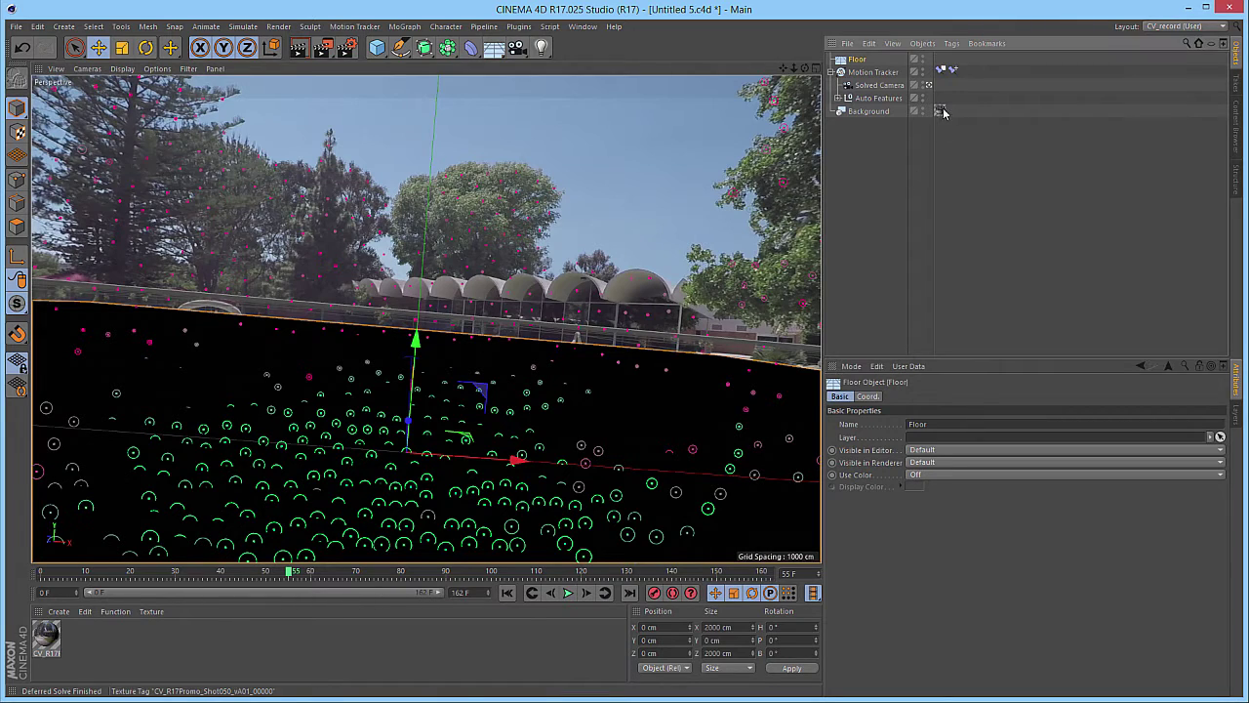
ctrl+drag(941, 64, 940, 60)
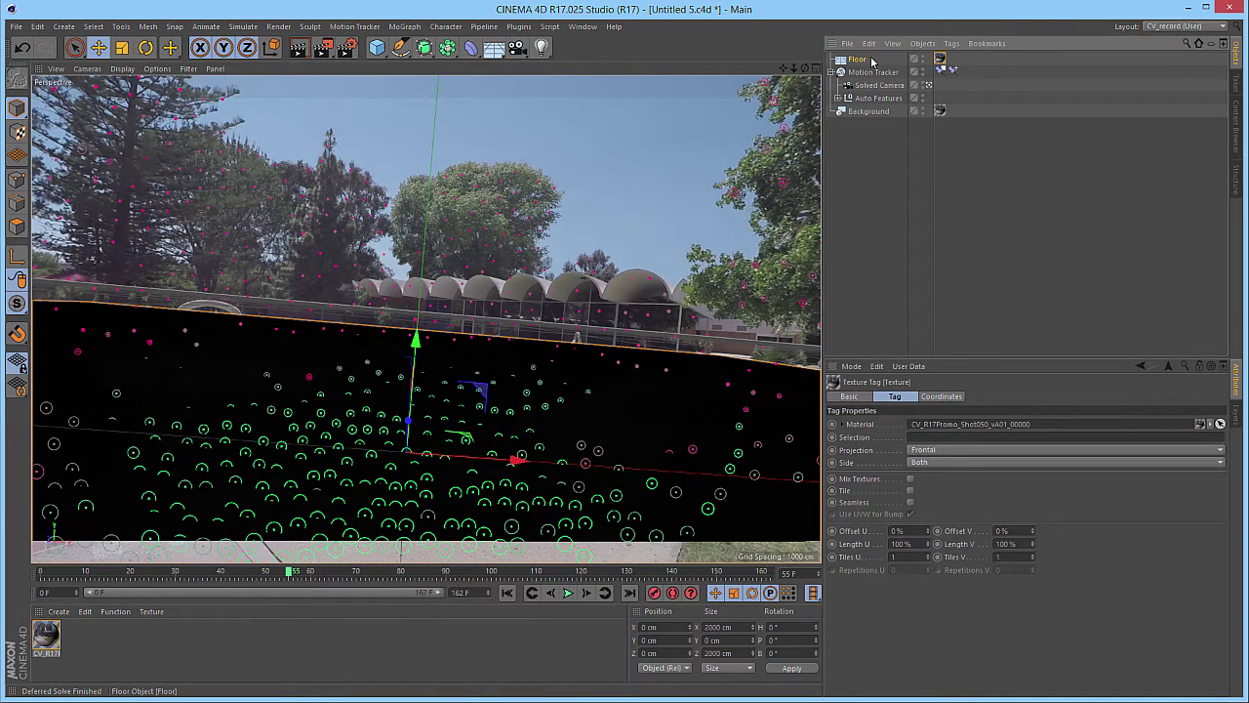
right_click(857, 63)
mouse_move(908, 68)
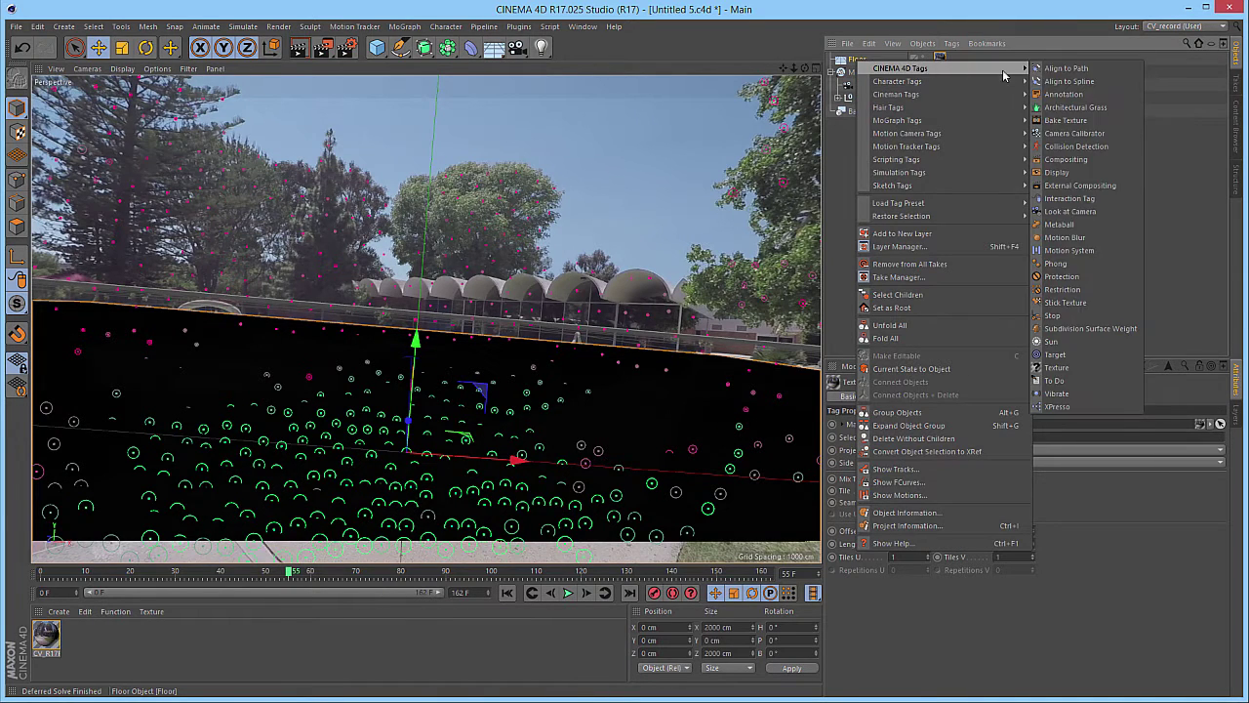
click(1066, 159)
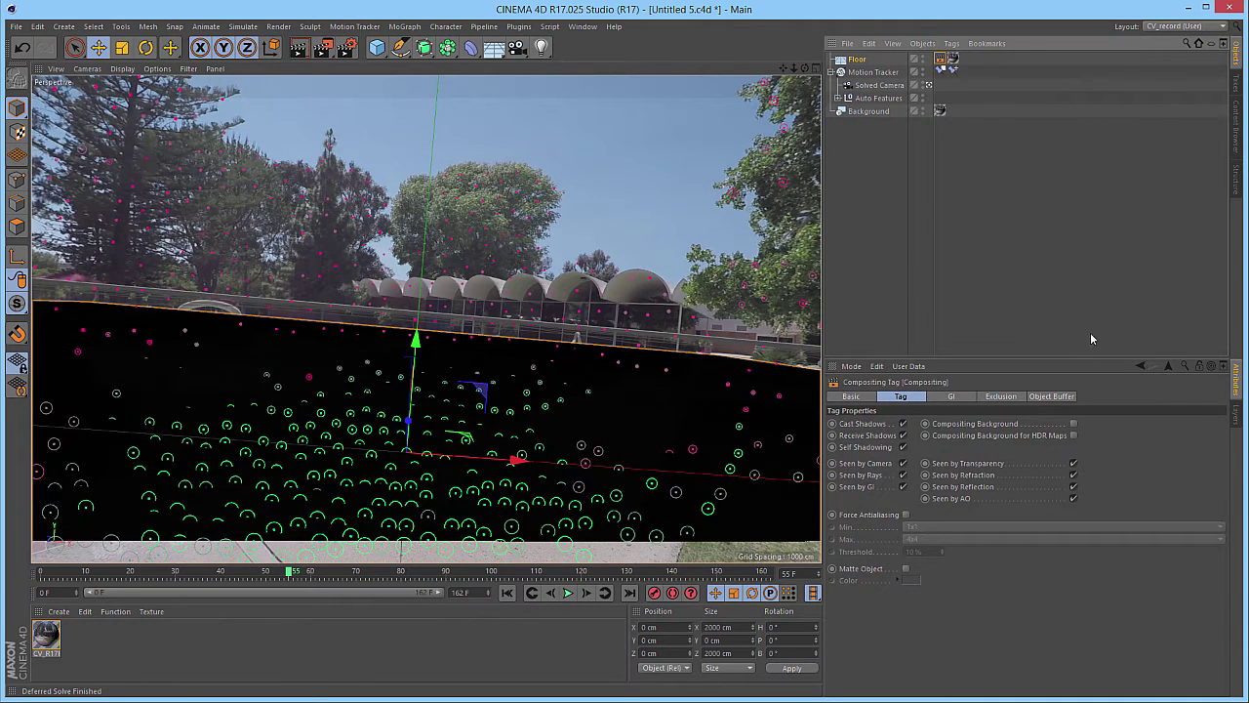
click(1074, 423)
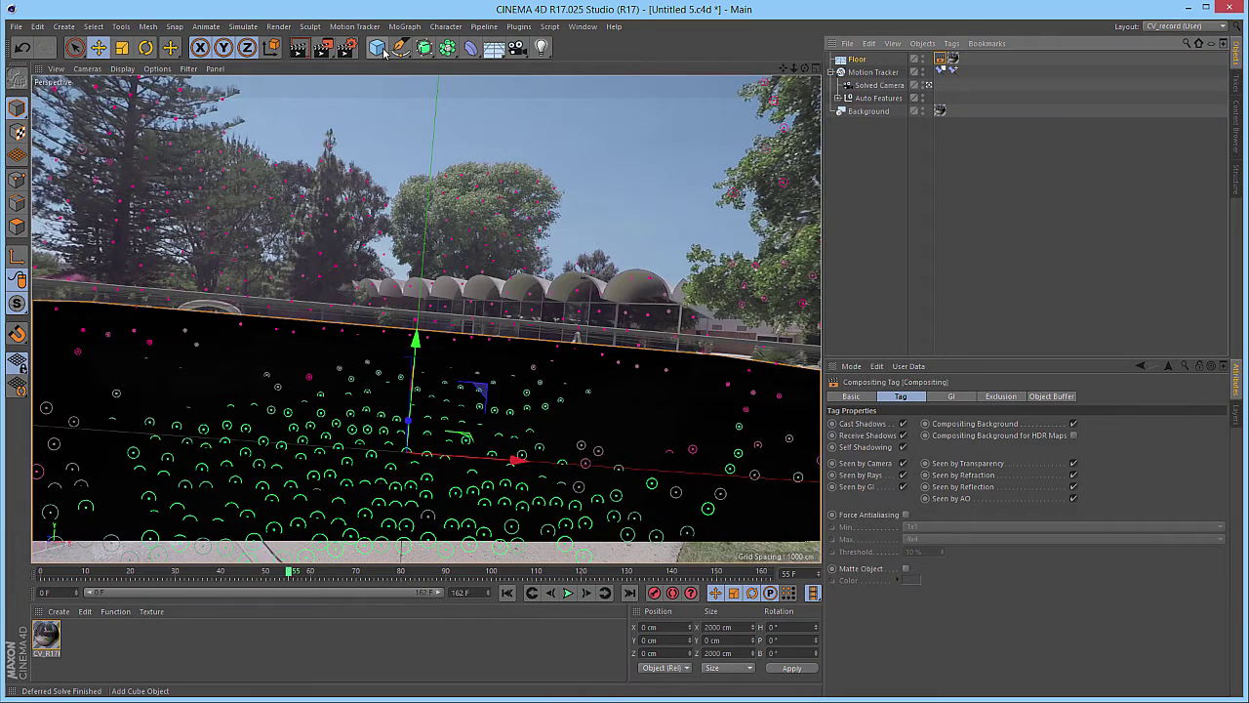
- Create a thin cylinder (9.524 cm radius, 200 cm tall) and stand it on the ground at left
drag(380, 51, 635, 62)
drag(535, 230, 449, 218)
drag(470, 457, 217, 445)
drag(153, 319, 468, 337)
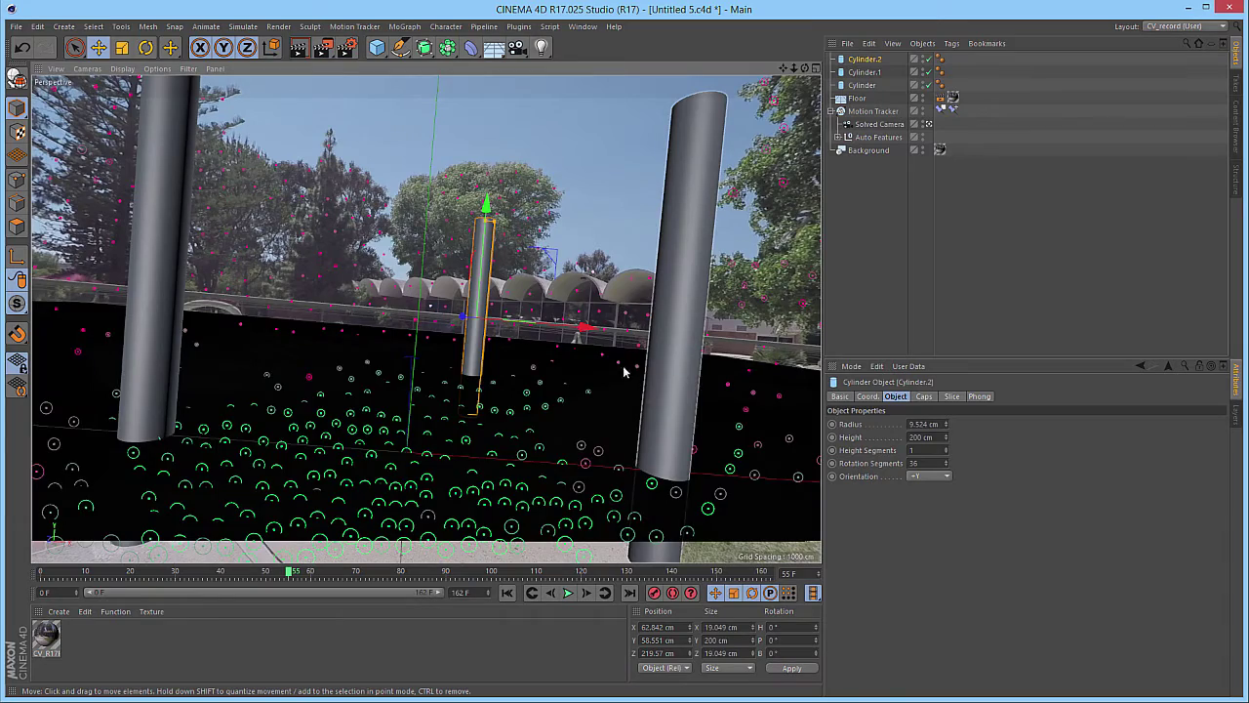
- Render the current frame to the Picture Viewer and move its window aside to view it
click(324, 49)
drag(332, 81, 406, 104)
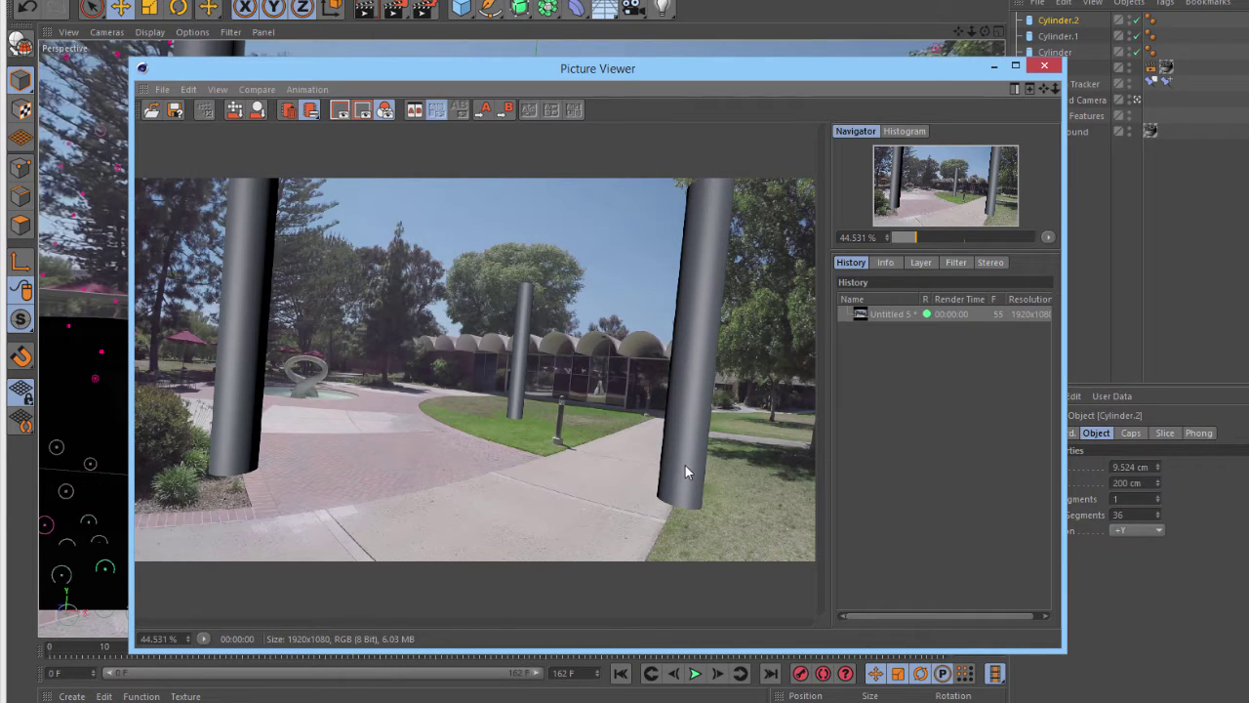
- Add a Lens Distortion post effect to the render settings using the gopro4_hero_1080.lns profile
click(424, 10)
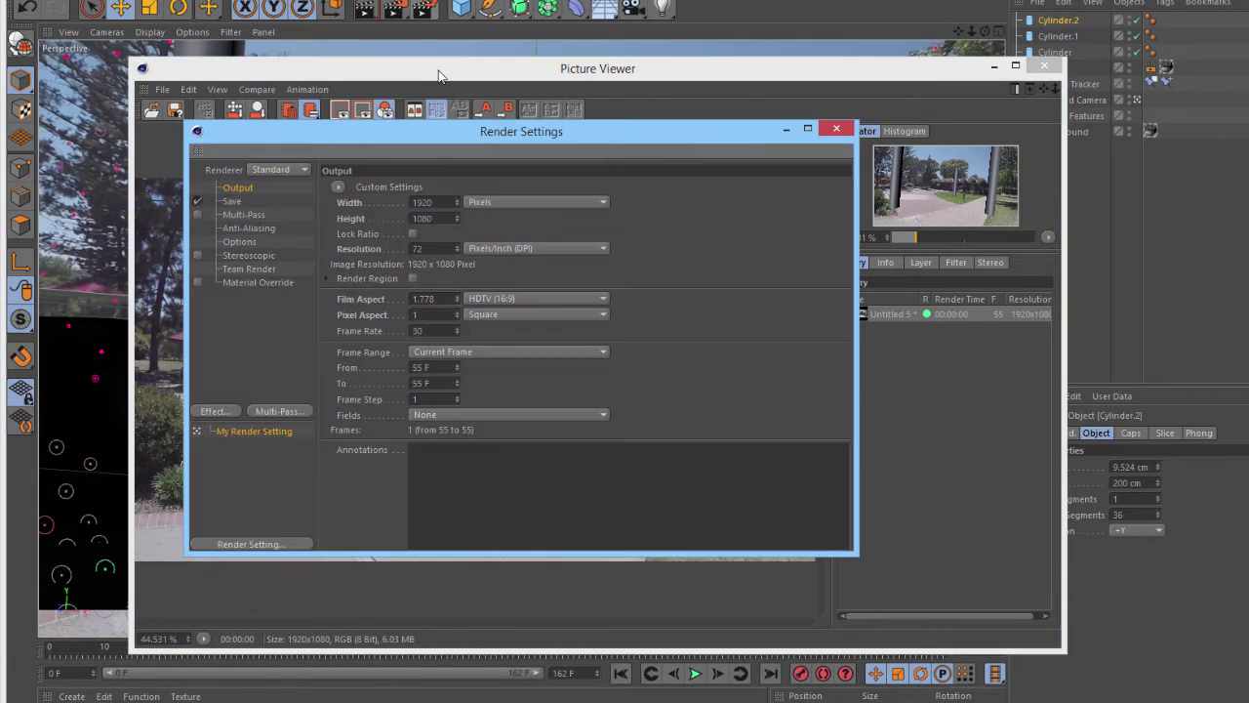
click(218, 413)
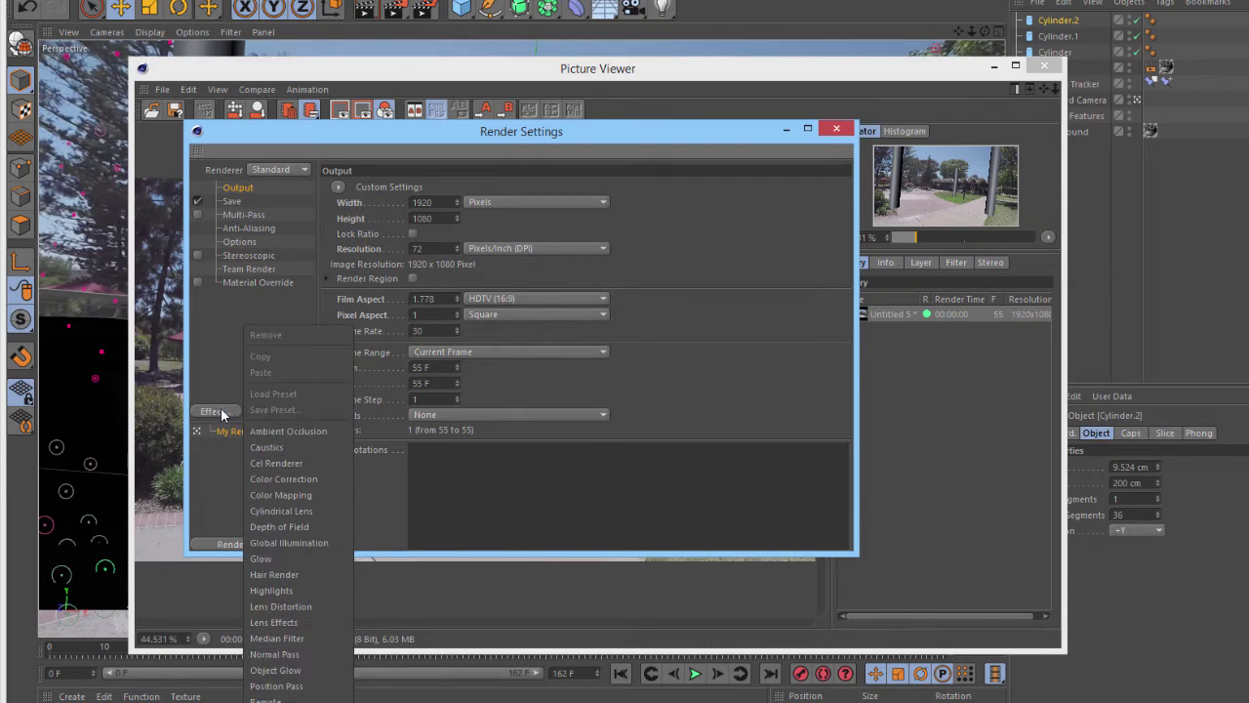
click(292, 606)
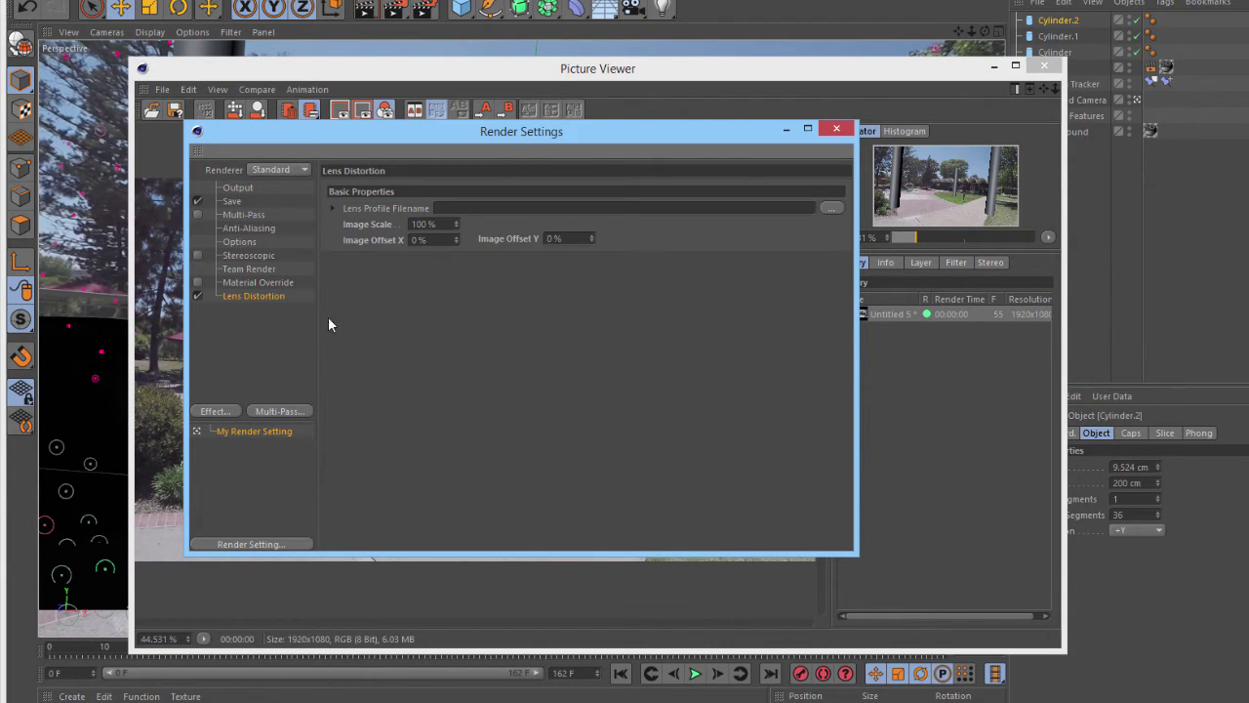
click(831, 209)
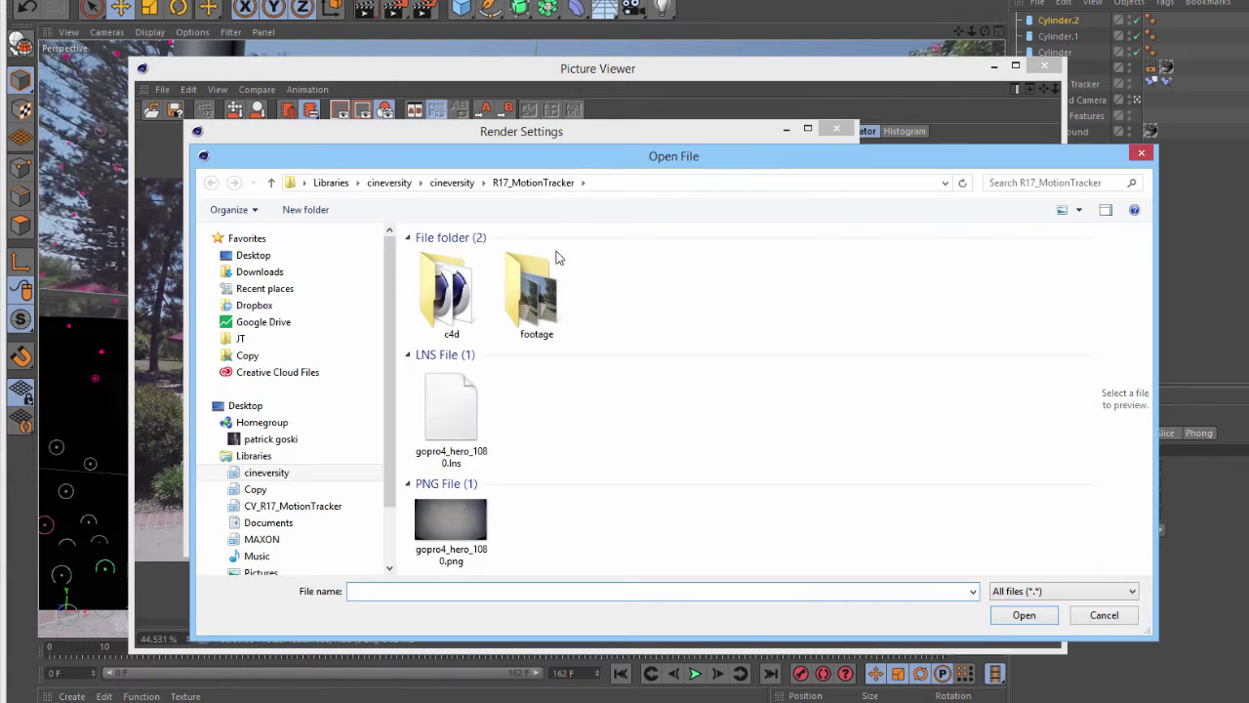
double_click(450, 414)
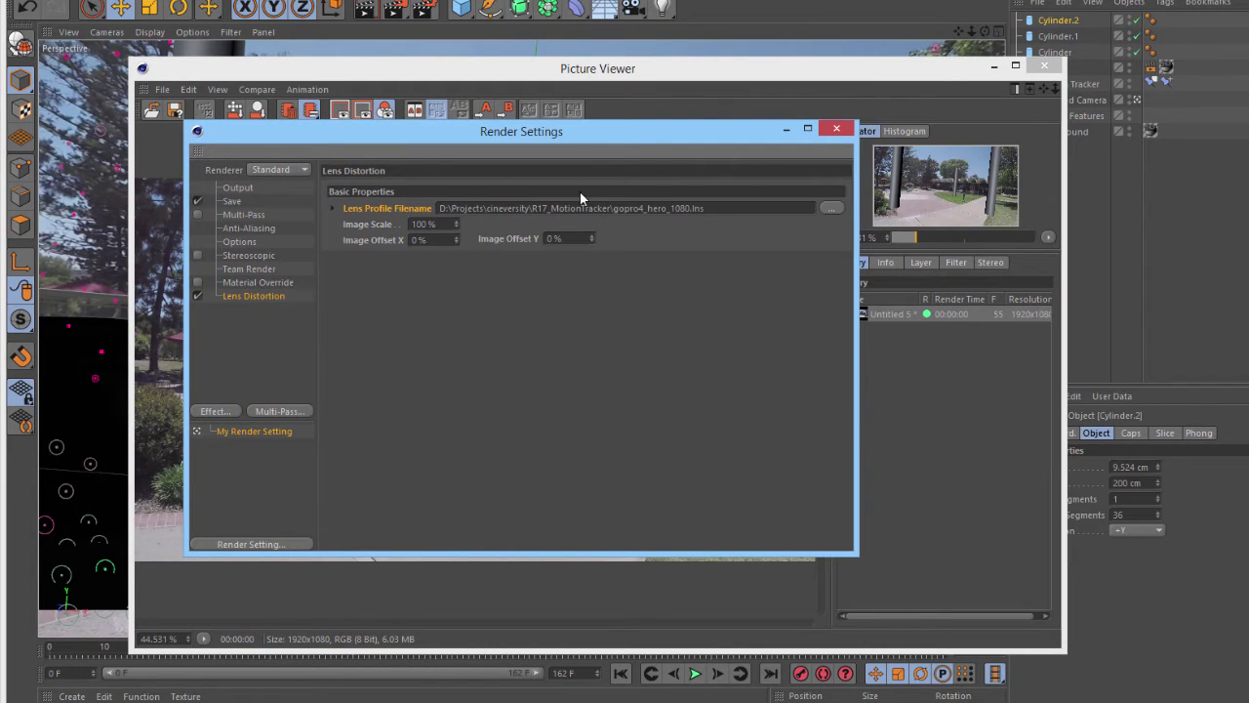
click(788, 128)
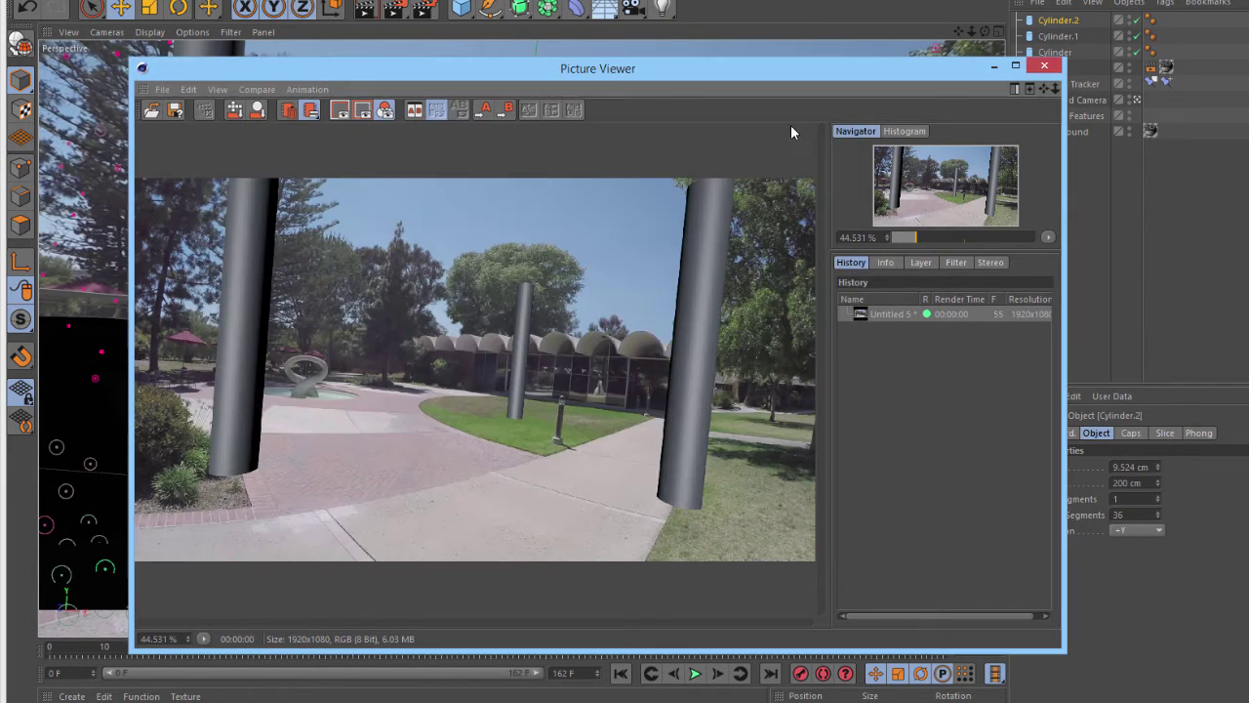
- Re-render the frame to the Picture Viewer with the lens distortion applied
click(398, 8)
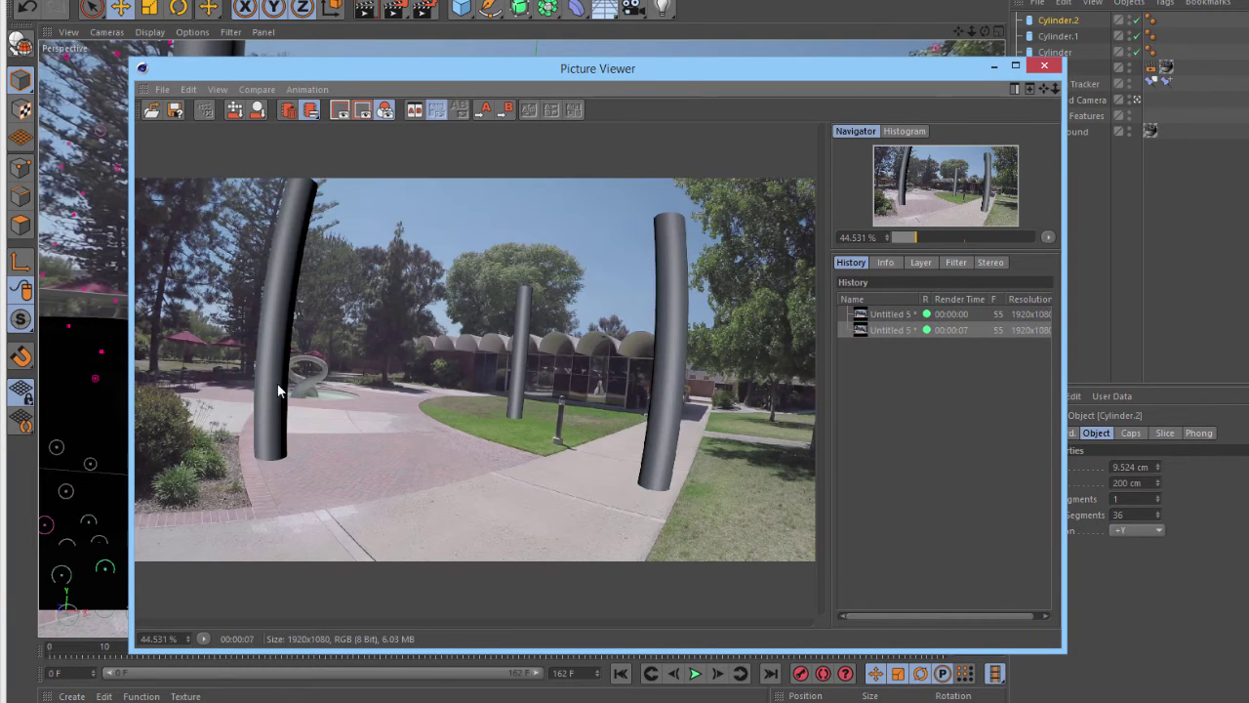